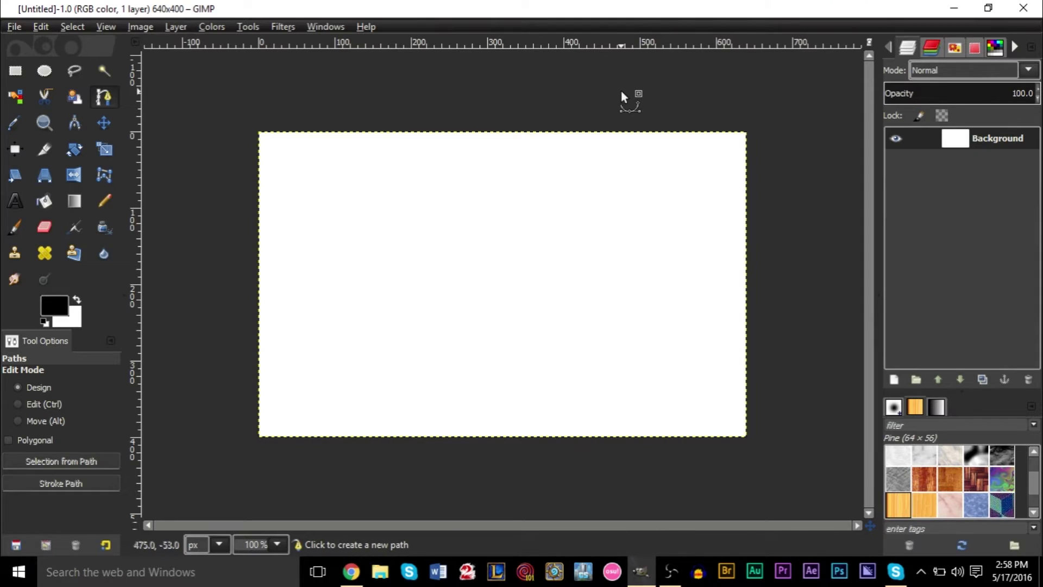
Step: With the Paintbrush selected, add a new transparent layer
key(ctrl)
click(16, 221)
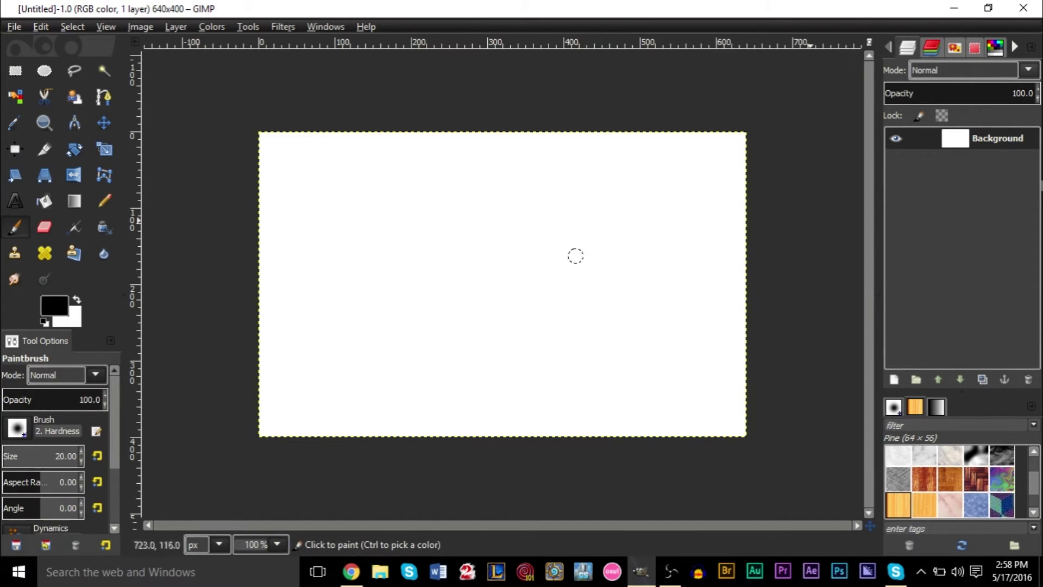
click(895, 379)
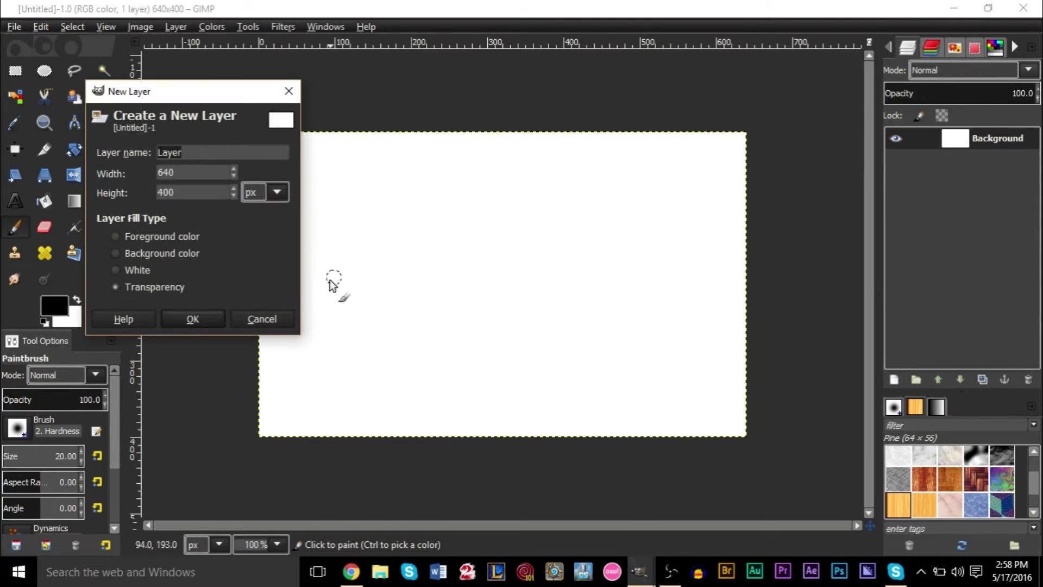
click(208, 322)
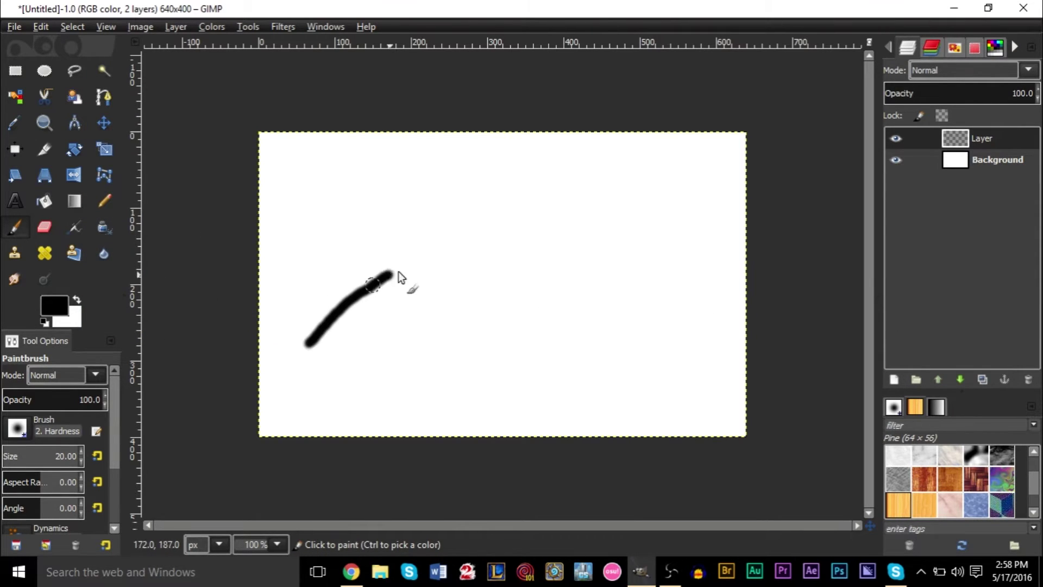
Step: Paint a thick black curve rising from the lower left to a peak and down to the lower right
drag(399, 273, 610, 210)
key(ctrl+z)
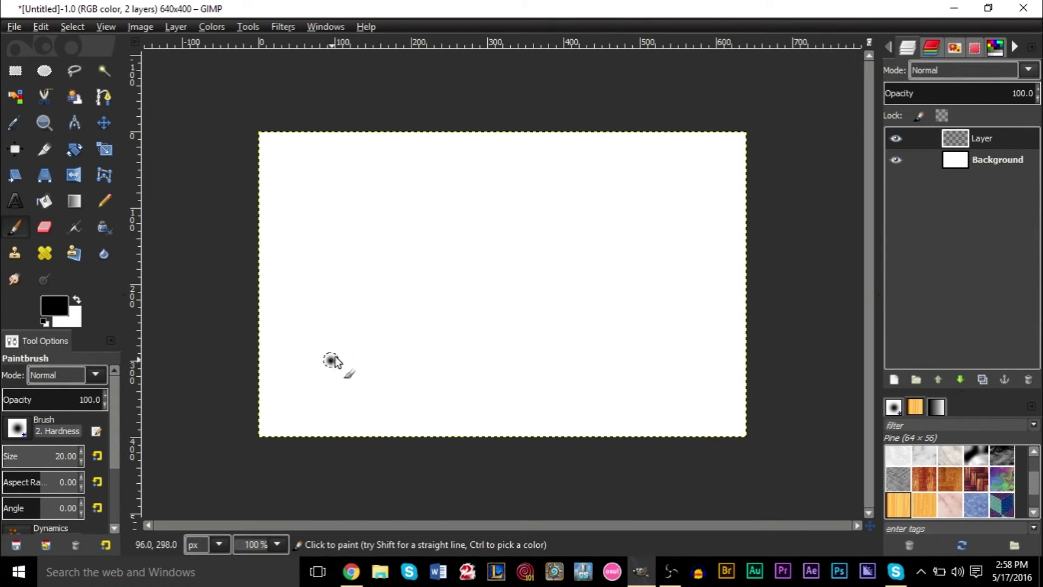
shift+click(485, 270)
shift+click(612, 396)
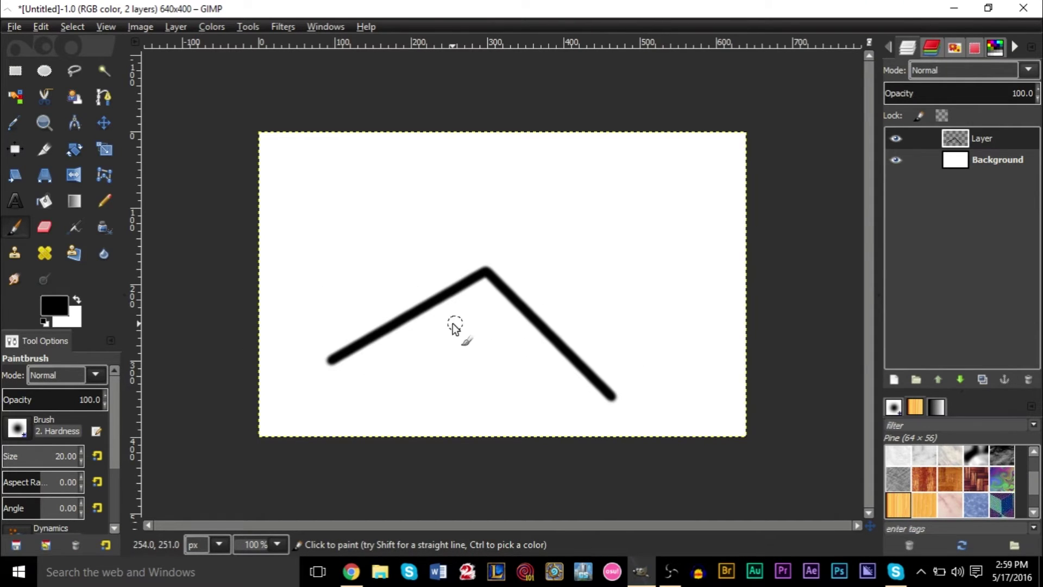
key(ctrl+z)
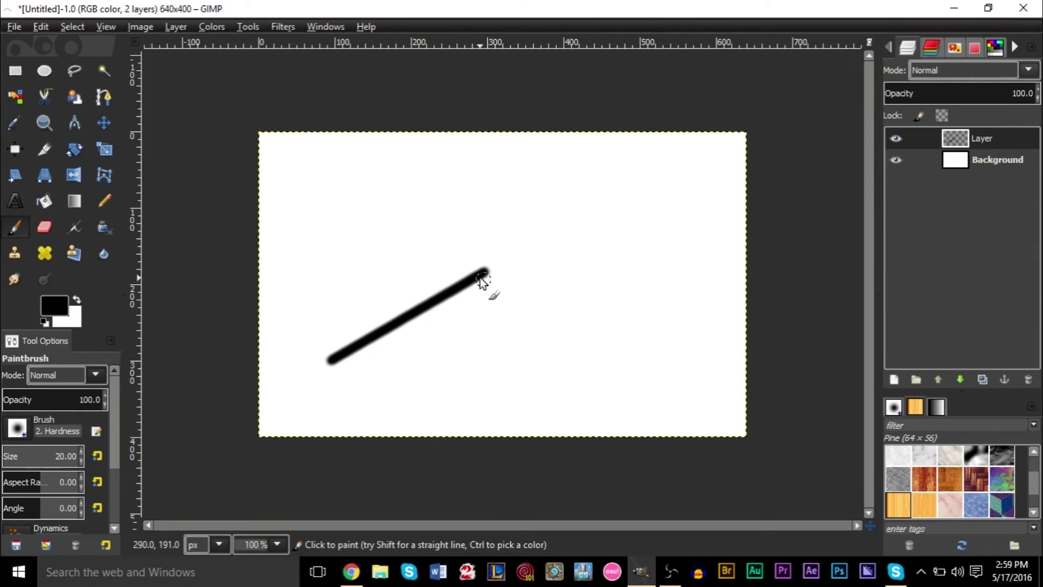
drag(479, 276, 559, 272)
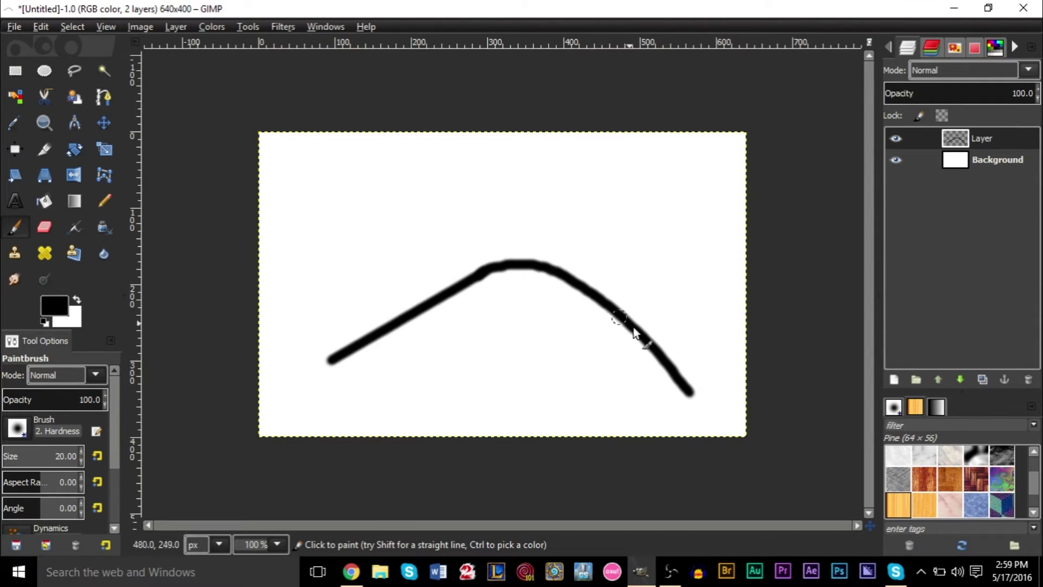
Step: Turn the black stroke layer's outline into a selection with Alpha to Selection
right_click(986, 144)
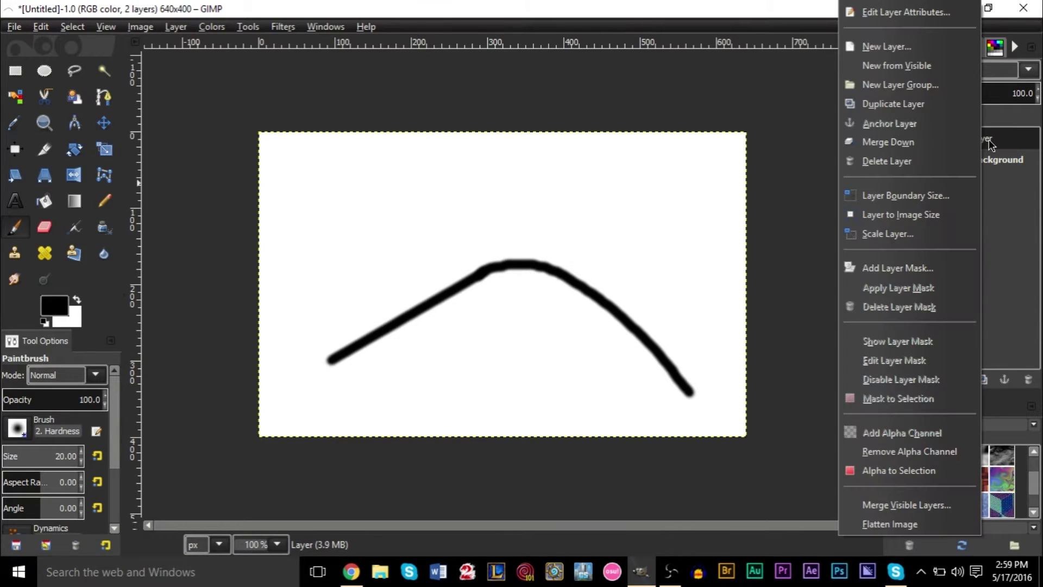
click(982, 141)
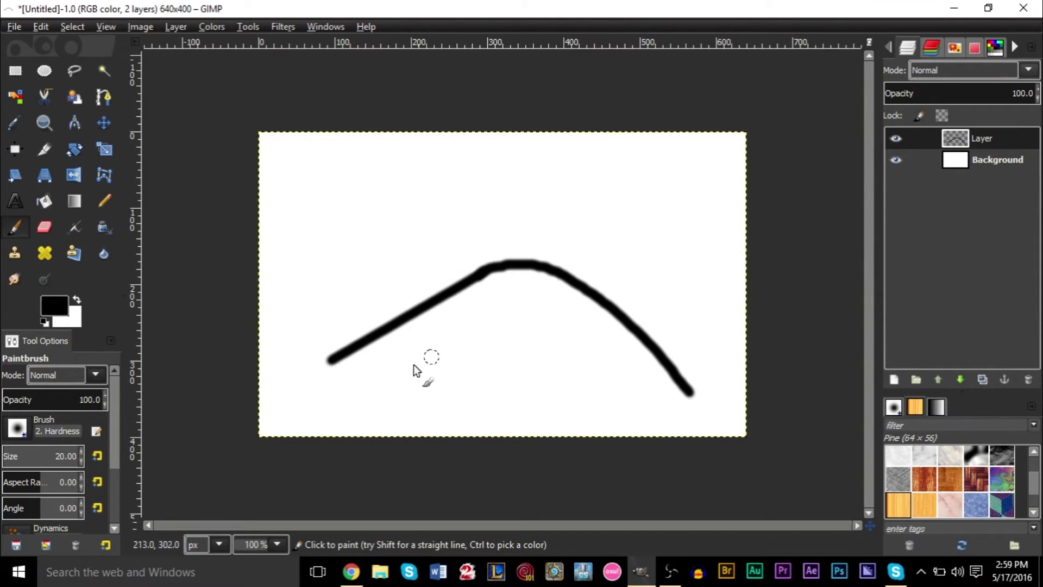
right_click(973, 139)
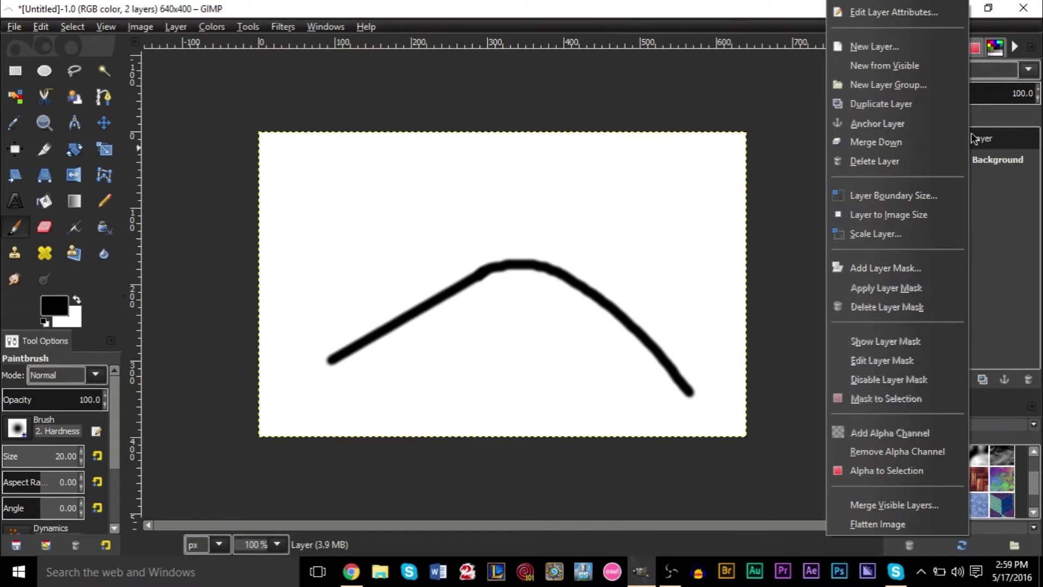
click(903, 472)
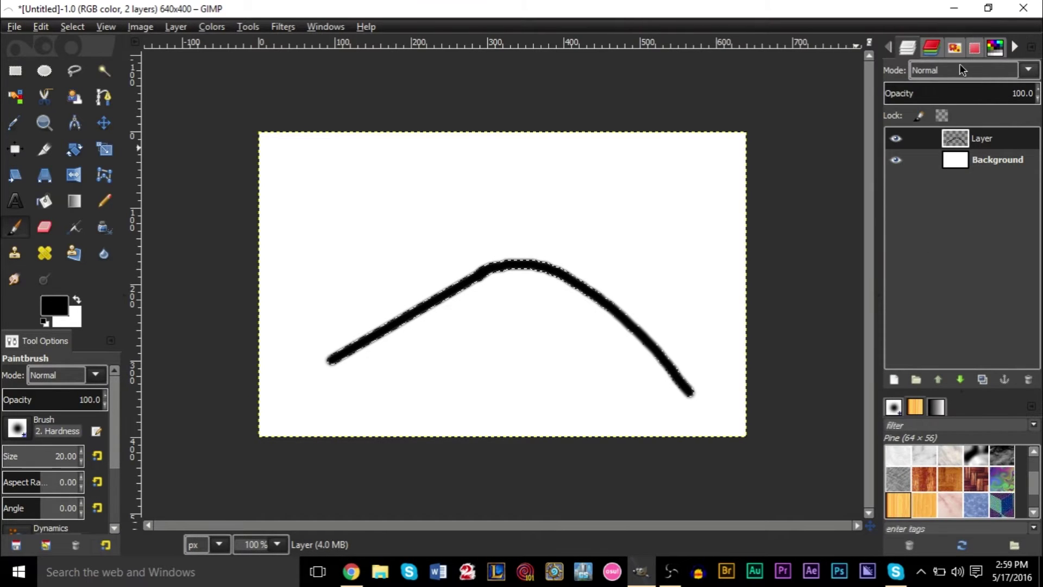
Step: Browse through the docked panel tabs looking for the Paths dialog
click(1014, 51)
click(1014, 51)
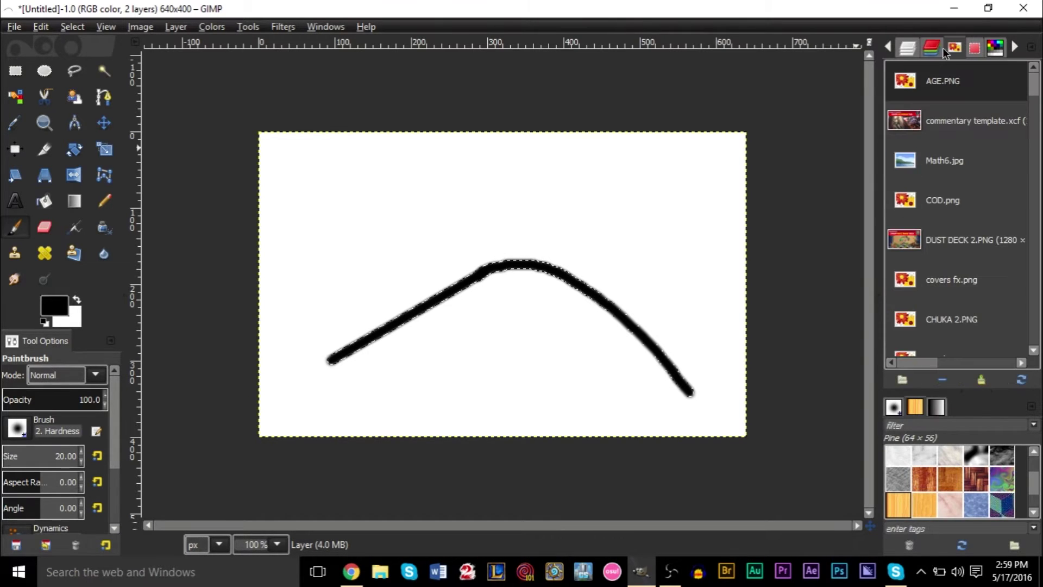
click(888, 47)
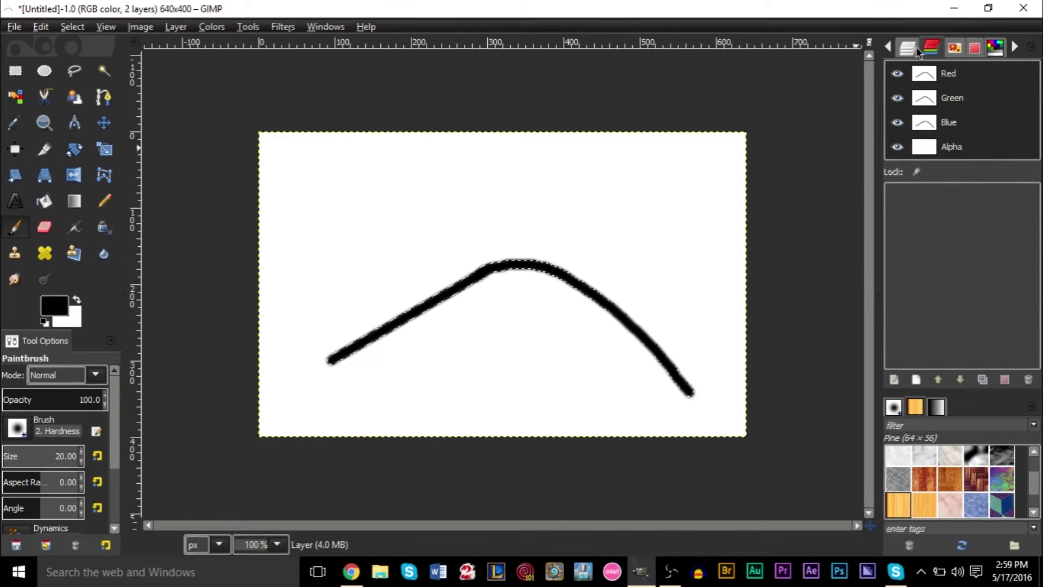
right_click(1014, 49)
click(1014, 49)
click(1014, 48)
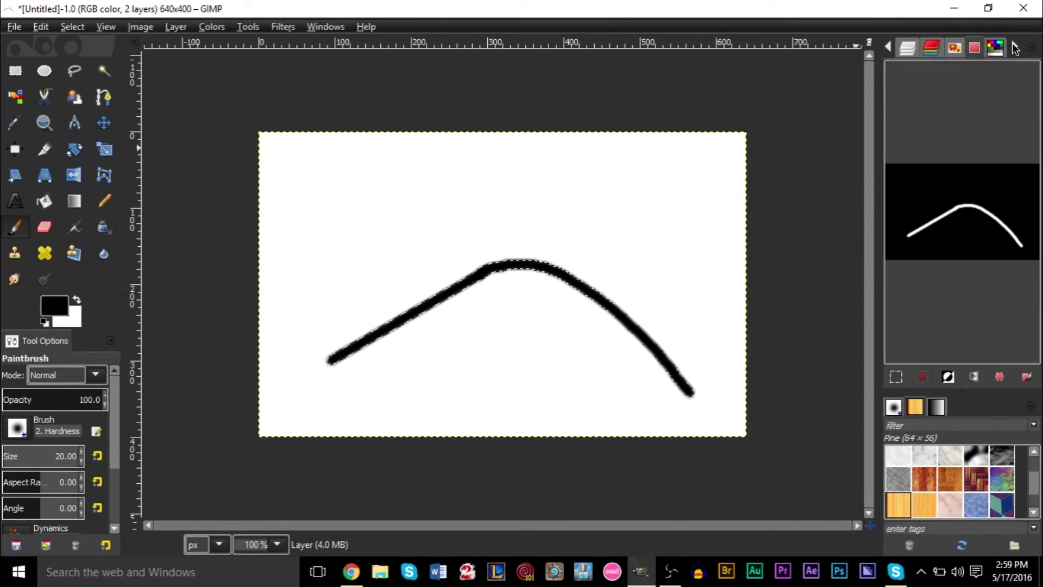
click(1014, 49)
click(1013, 47)
click(1013, 46)
click(1013, 47)
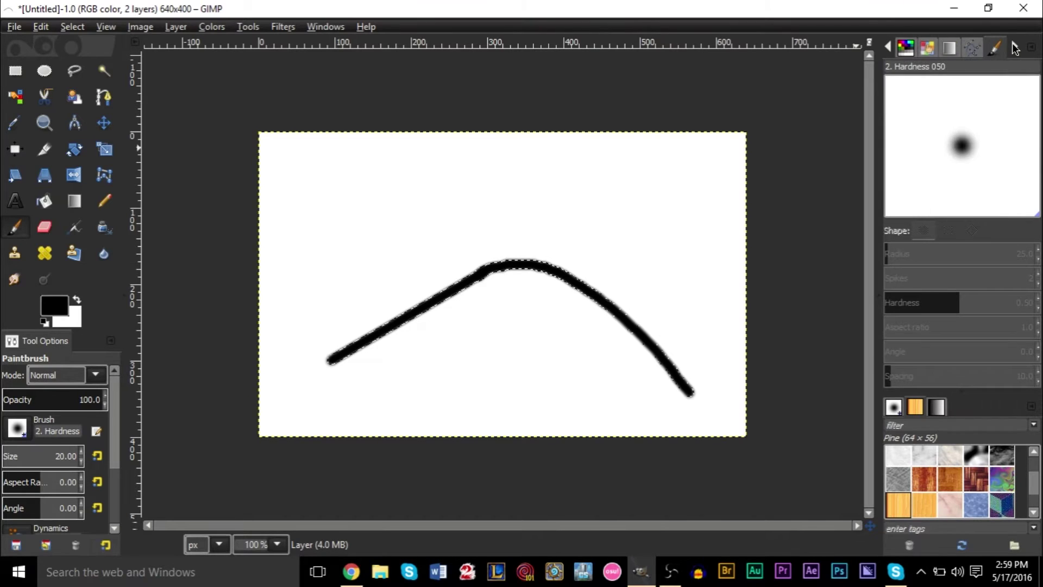
click(1013, 47)
click(1012, 46)
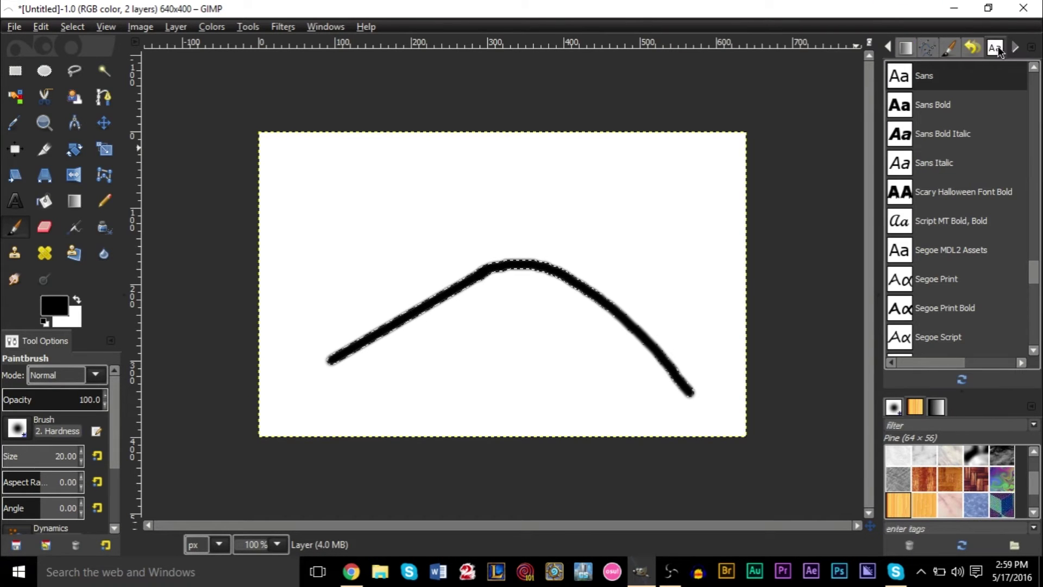
Step: Open the Paths dialog from Windows > Dockable Dialogs and convert the selection into a path
click(325, 27)
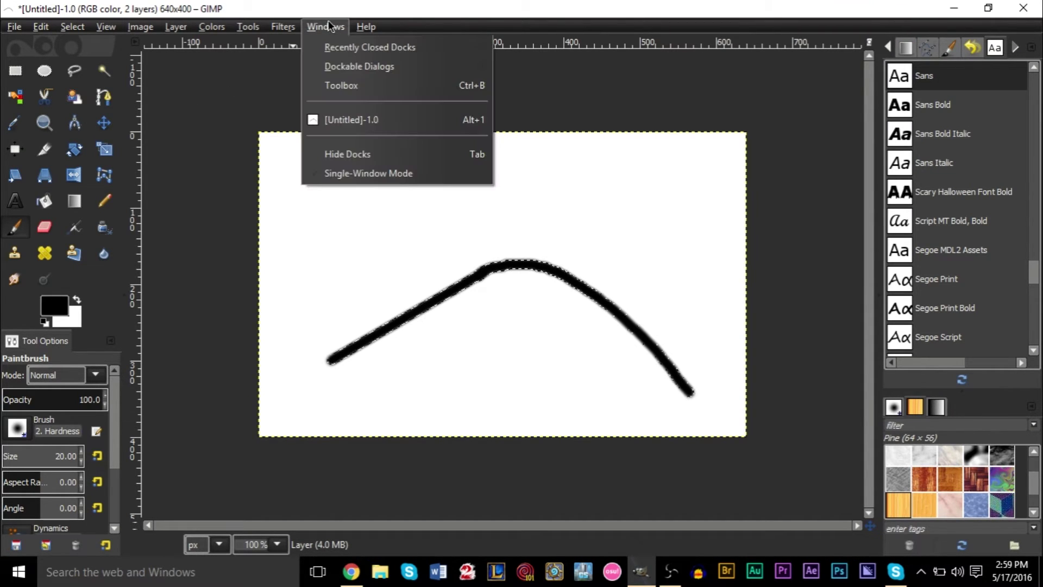
mouse_move(371, 66)
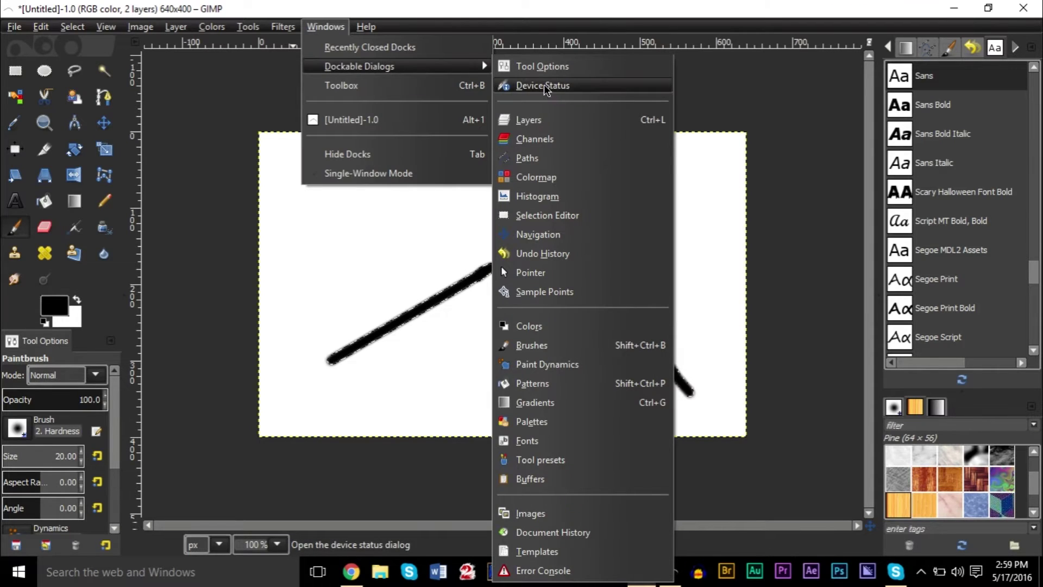
click(546, 157)
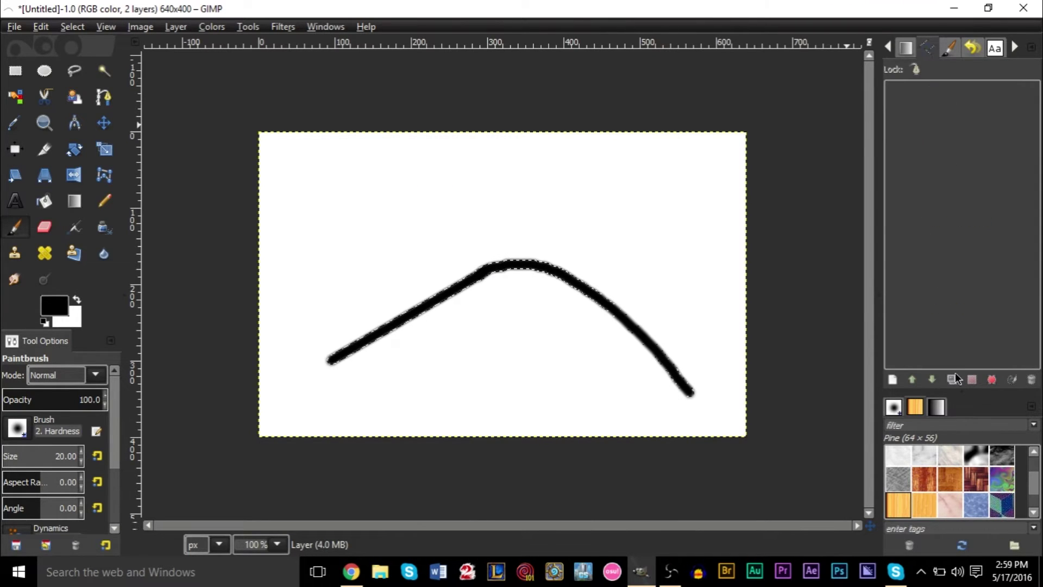
click(990, 380)
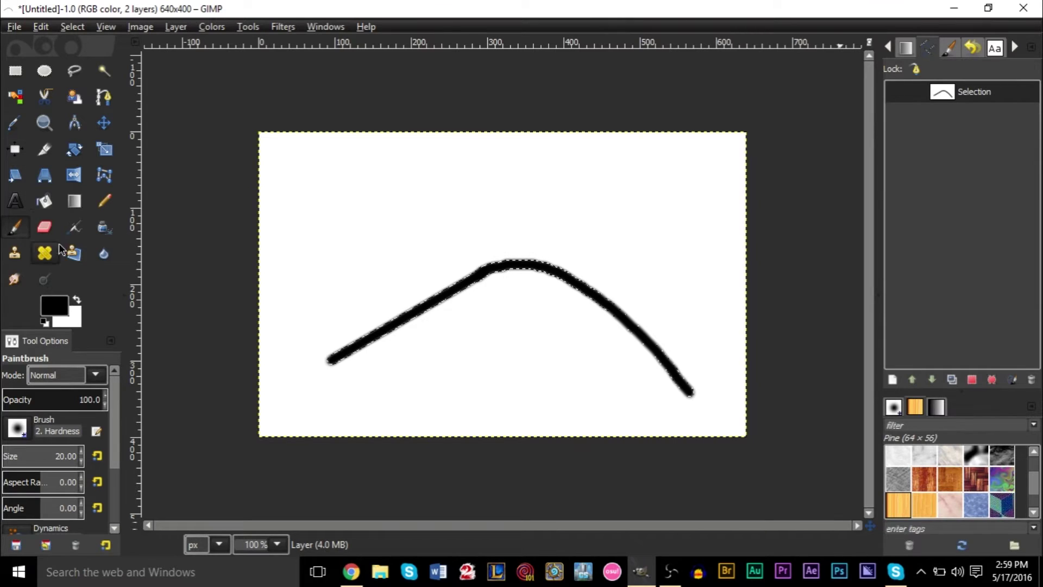
Step: Add a text layer near the top reading 'This is my awesome path for this tutorial'
click(24, 197)
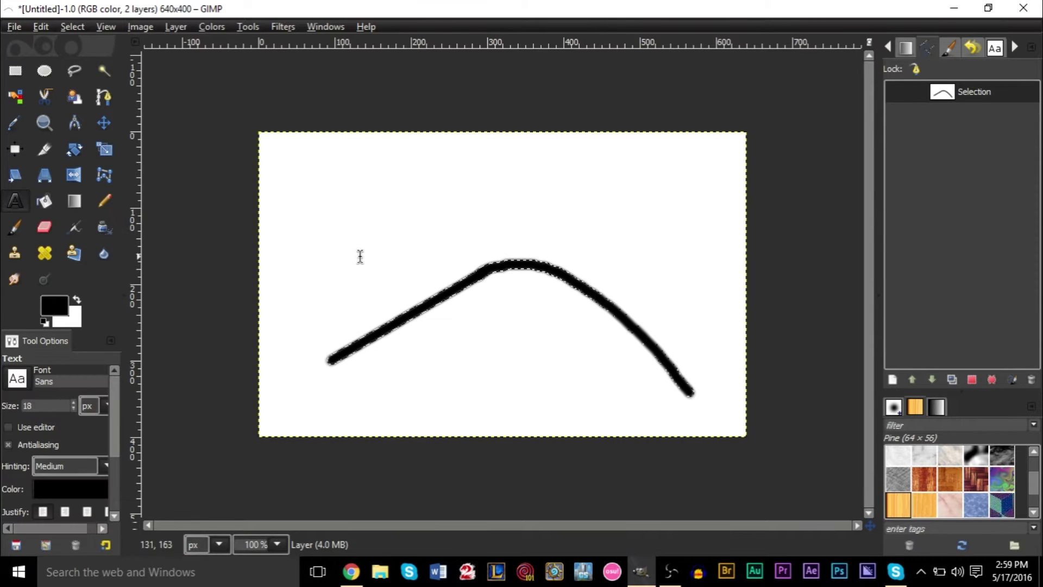
click(340, 203)
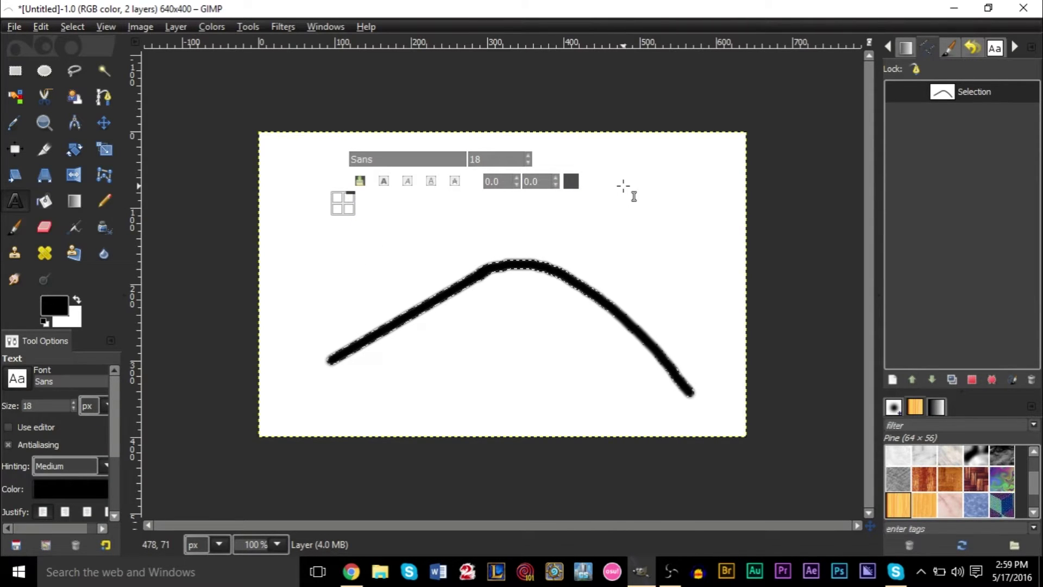
text(This )
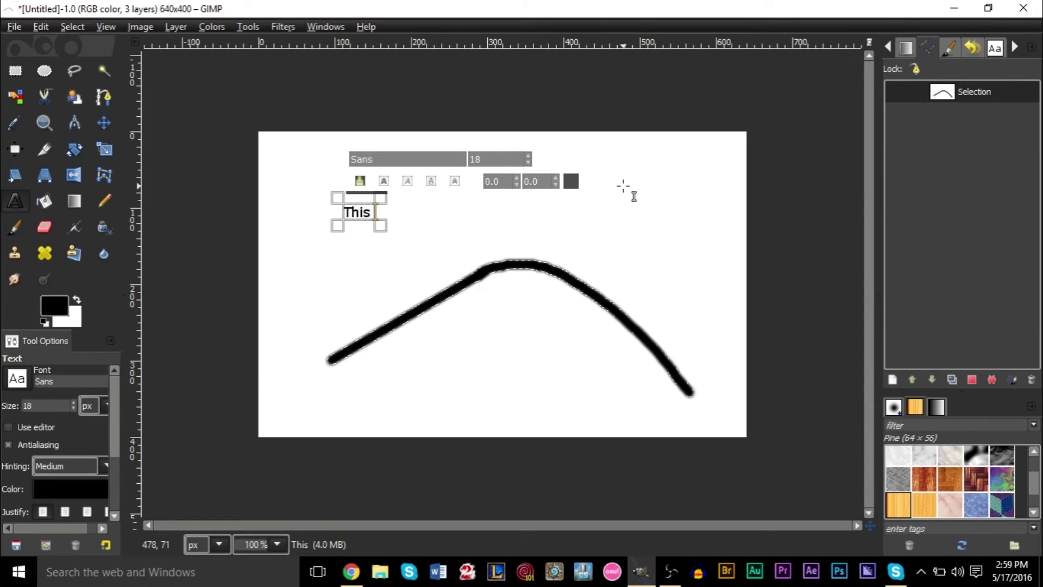
text(is my awe)
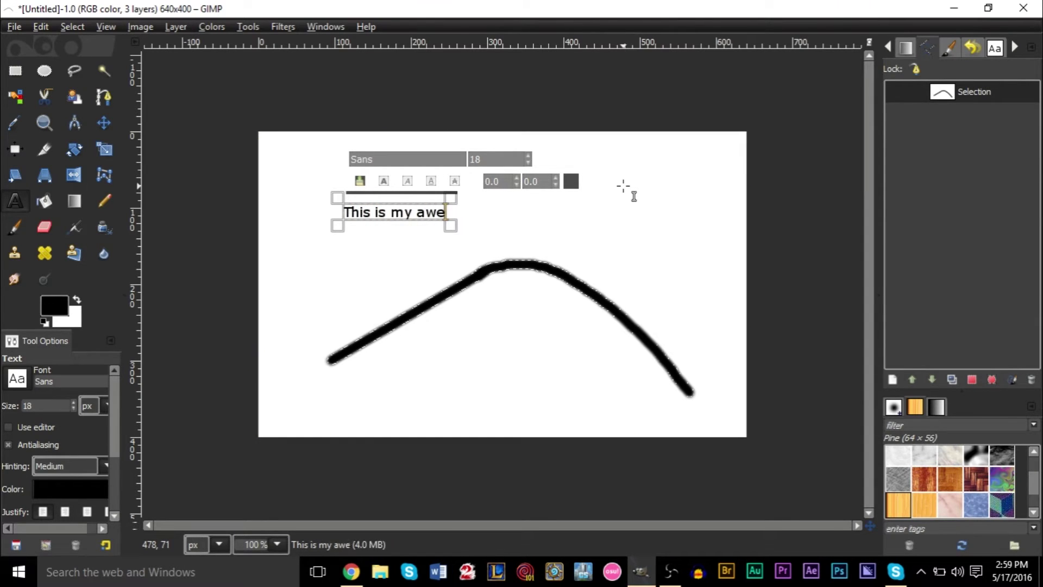
text(some path )
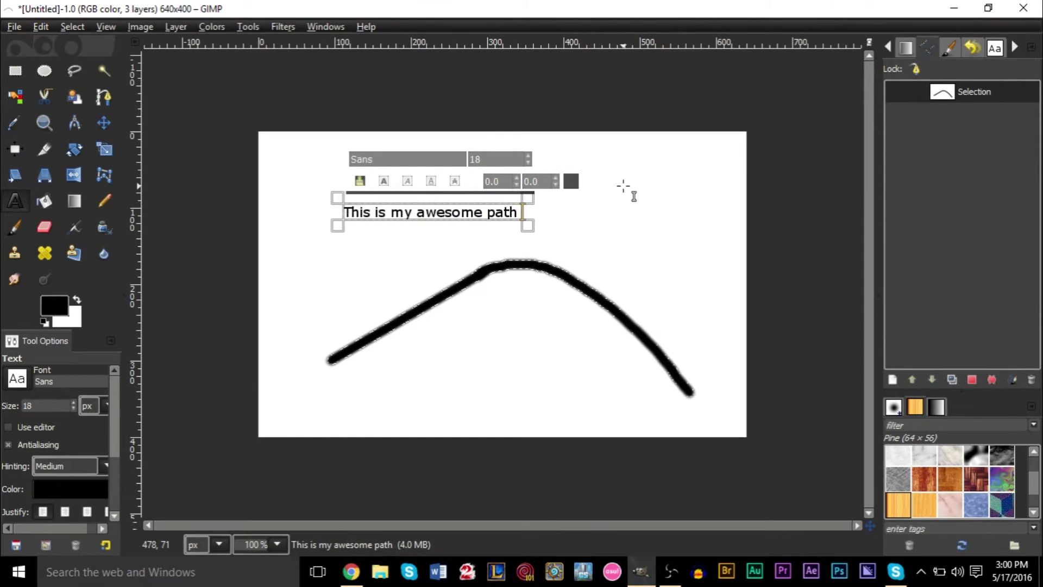
text(for this tutri)
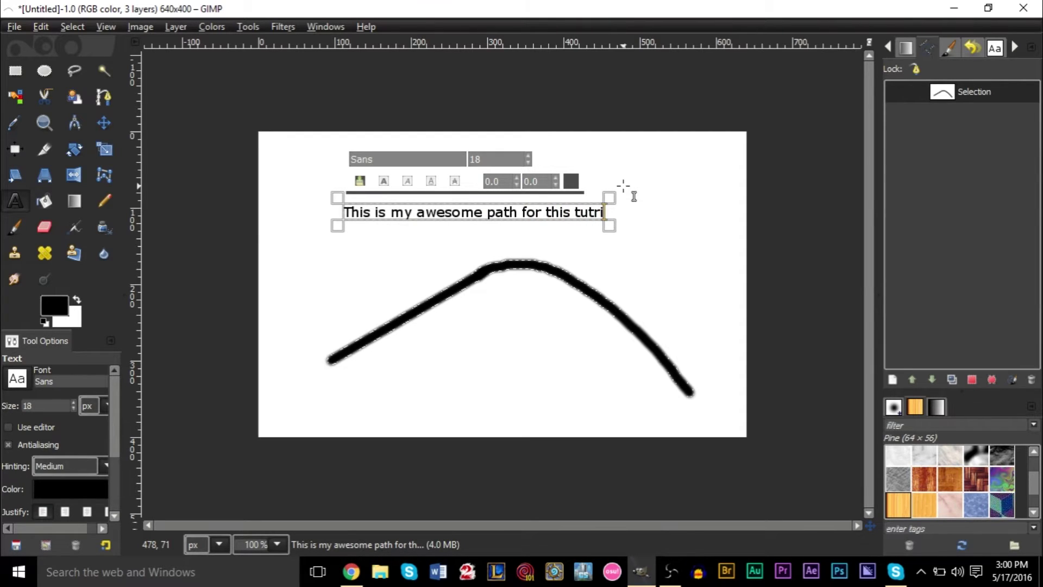
key(BackSpace)
text(orial)
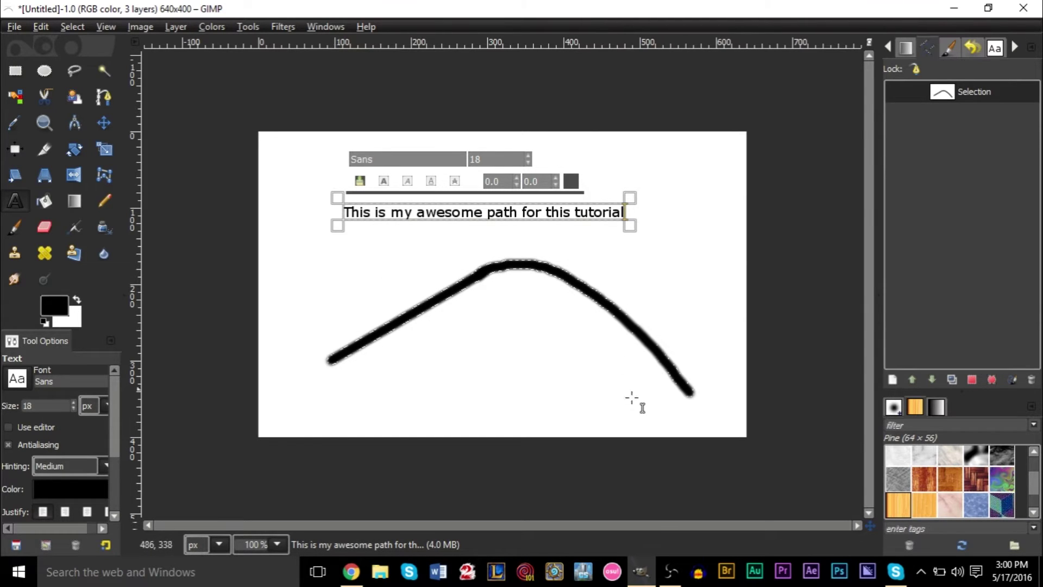
key(Escape)
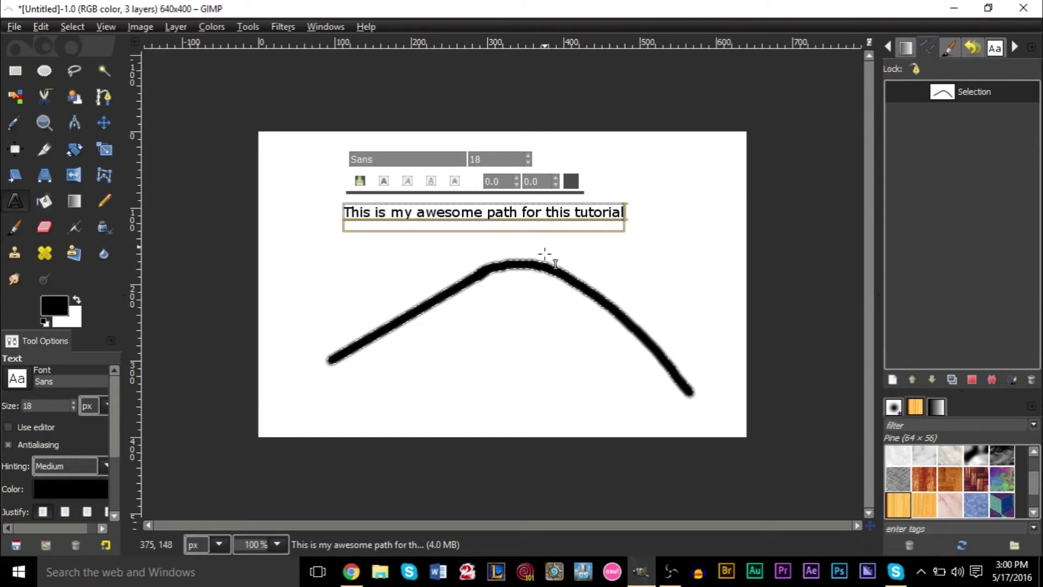
click(364, 212)
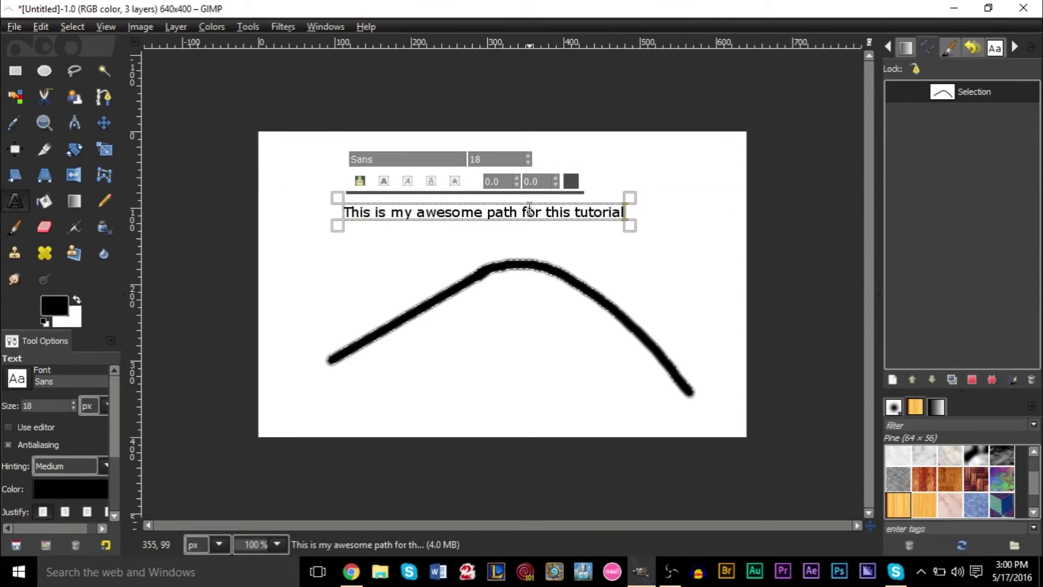
Step: Switch the dock back to Layers and open, then close, the text layer's menu
click(885, 46)
click(886, 47)
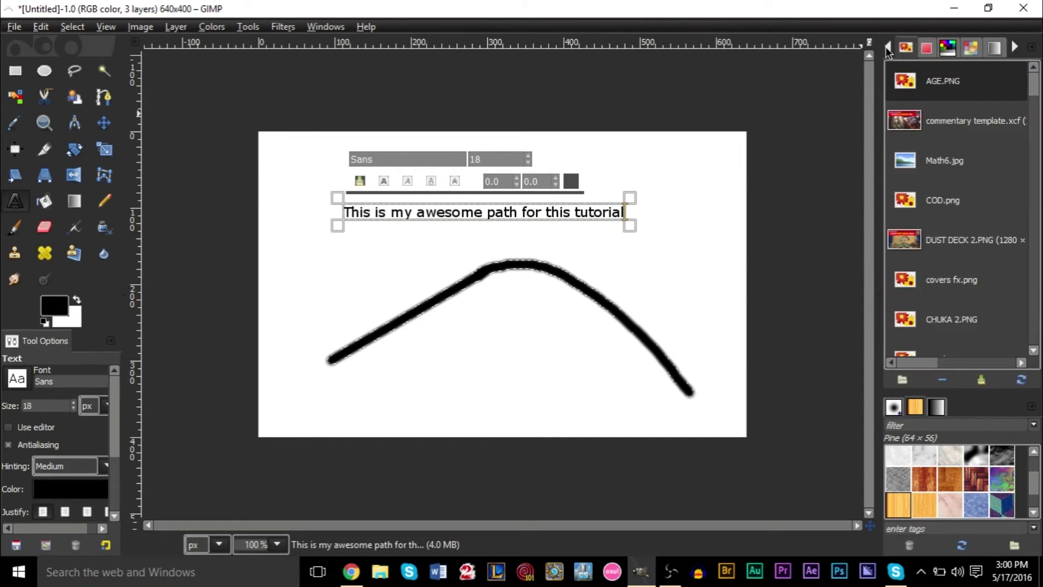
click(886, 47)
right_click(965, 143)
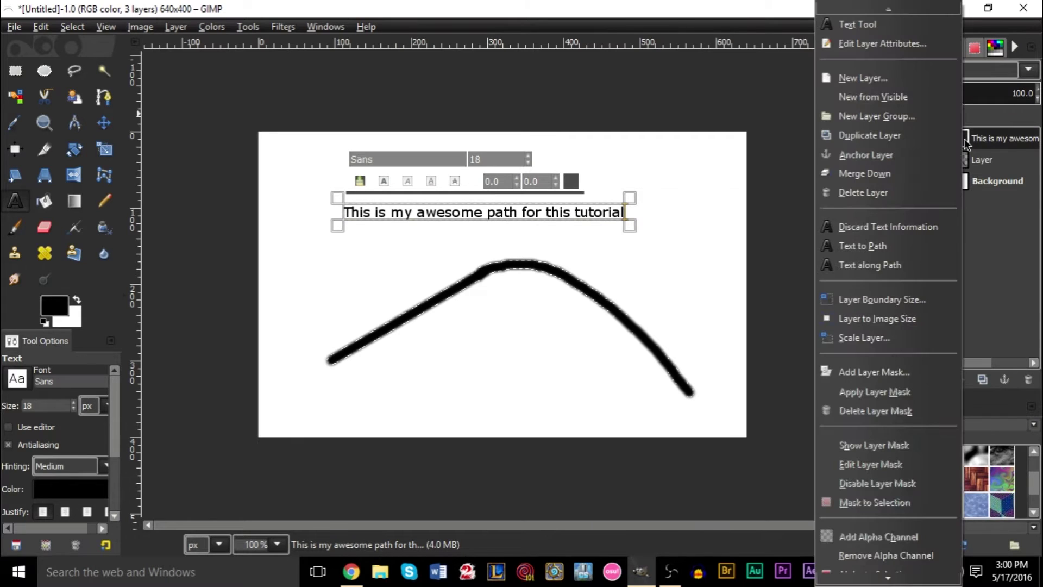
mouse_move(870, 579)
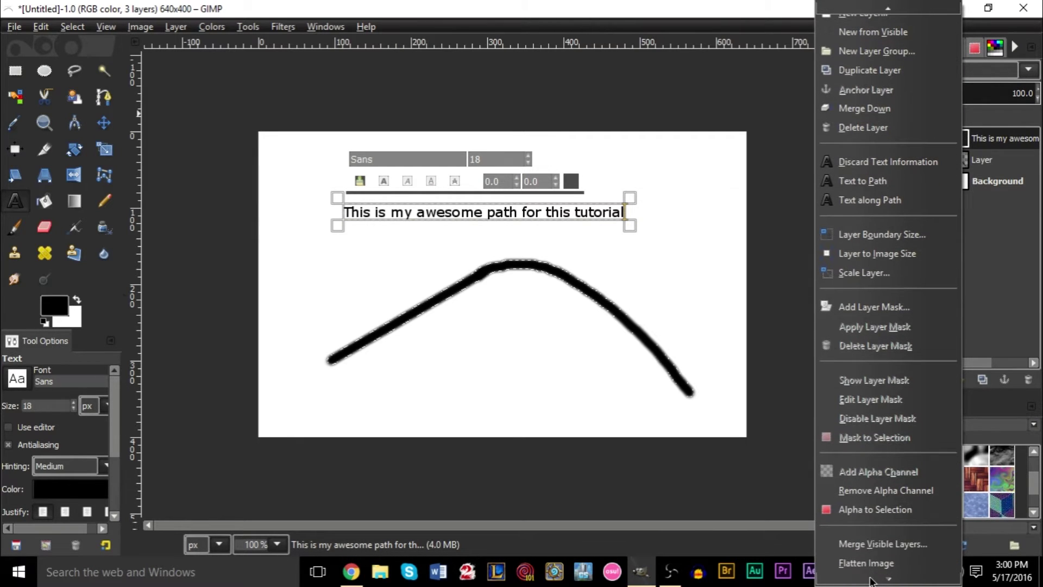
key(Escape)
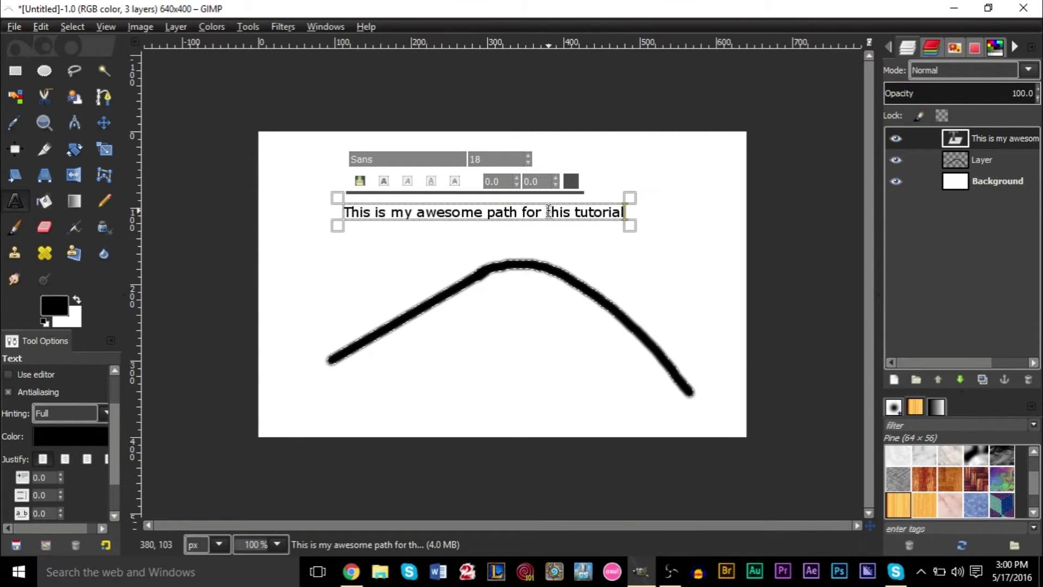
Step: Try Text along Path on the sentence, then undo it
right_click(493, 212)
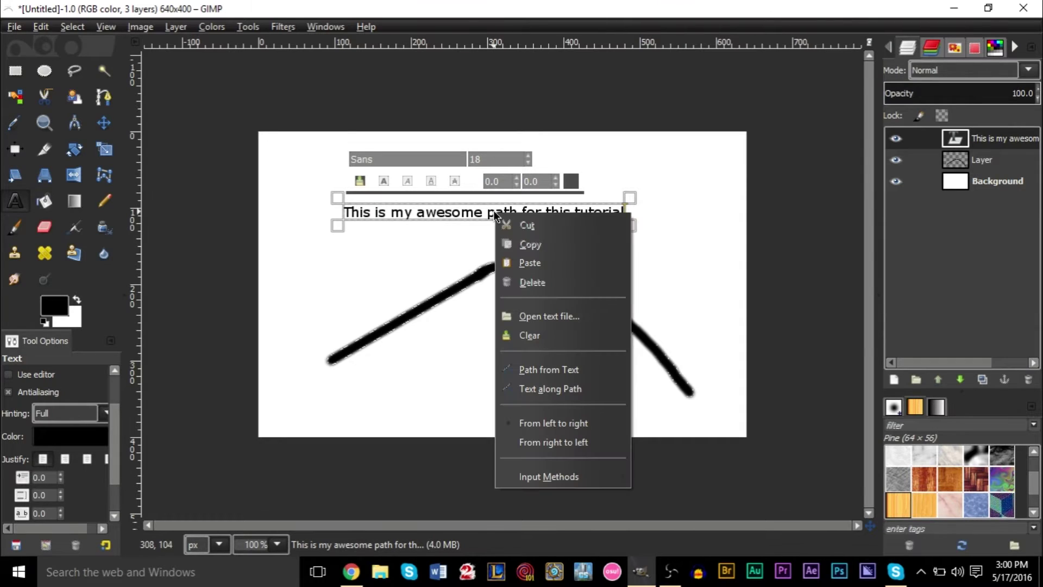
click(577, 391)
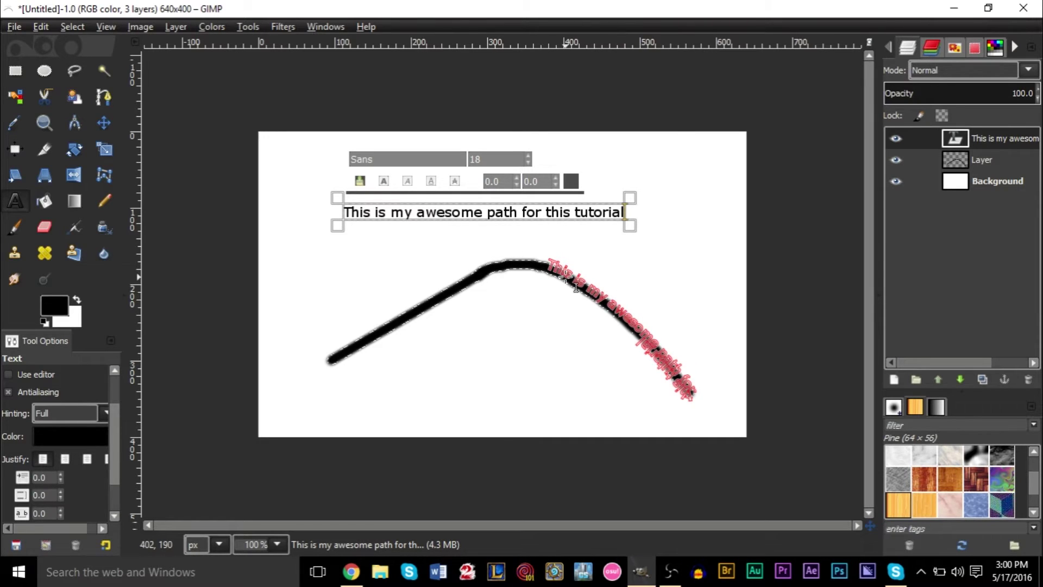
key(ctrl+z)
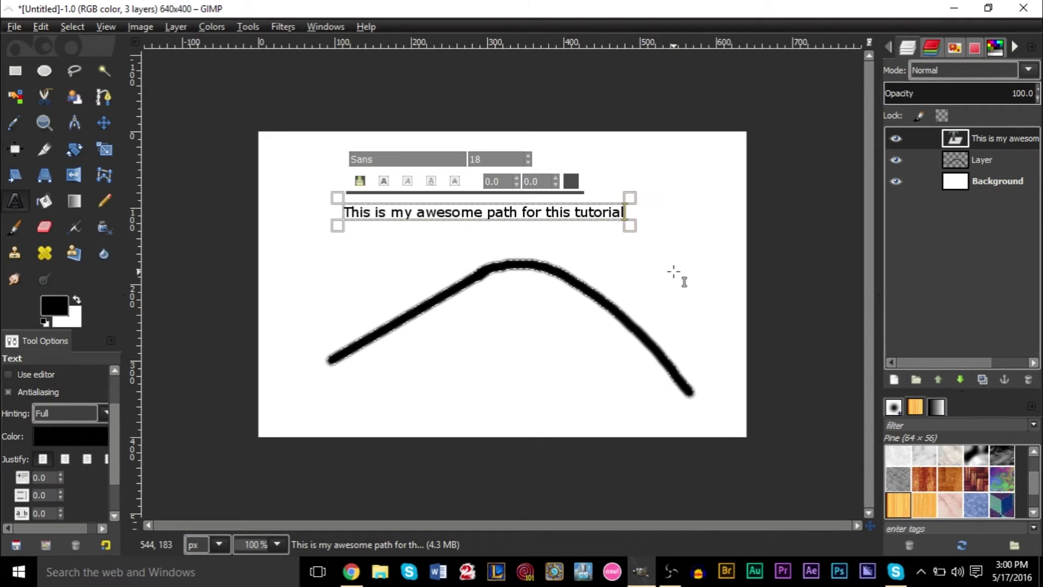
Step: Append 'and I love making tutorials' to the sentence and drag the text layer further left
text(and )
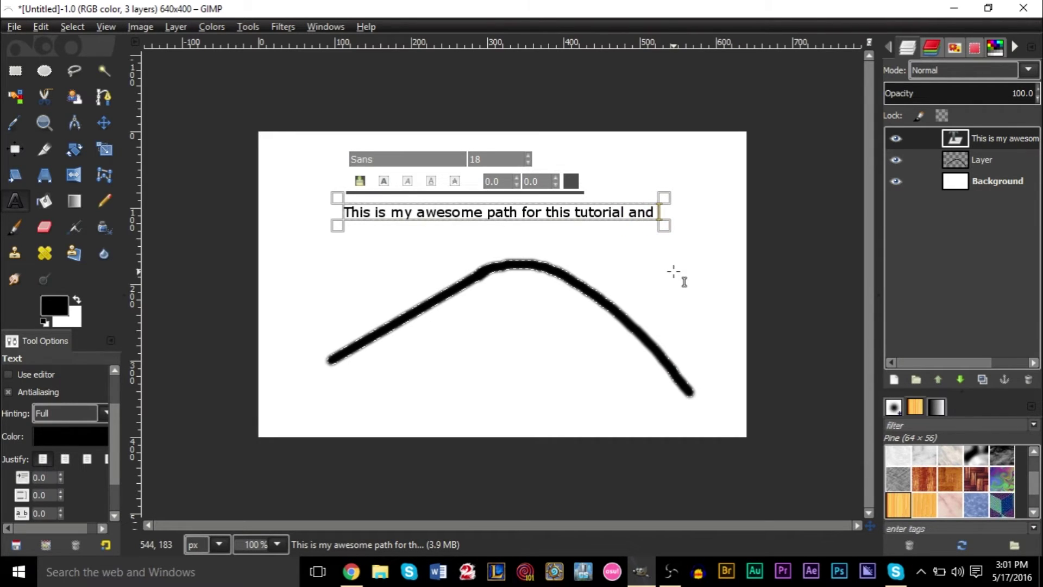
text(I love)
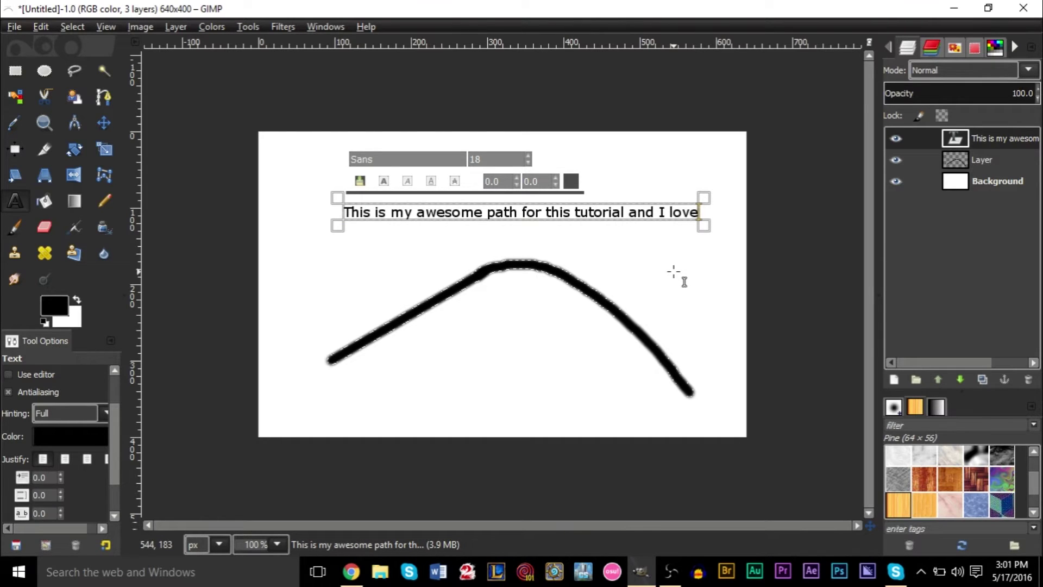
text( makin)
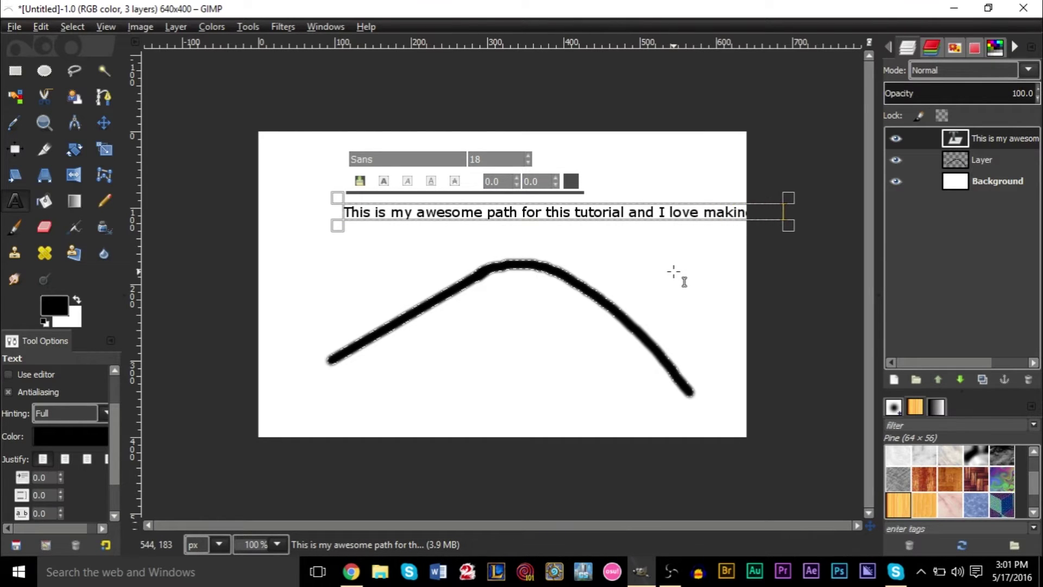
text(g tutorials)
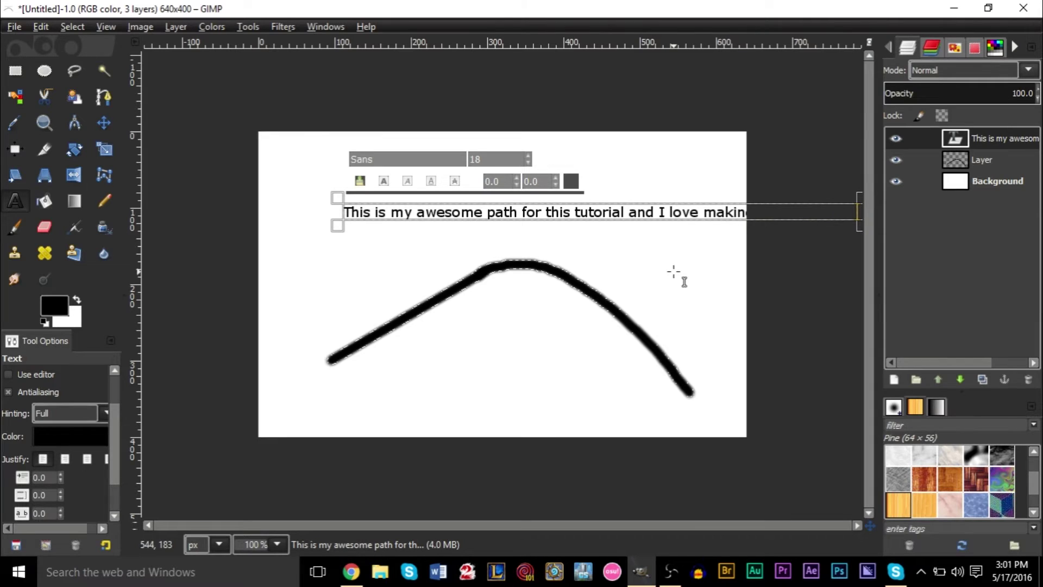
click(104, 123)
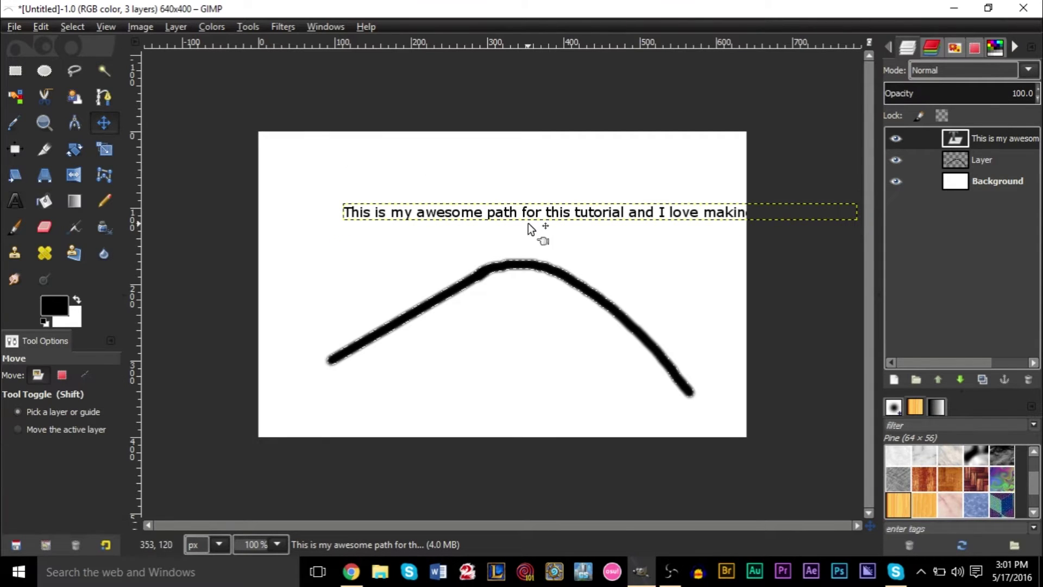
drag(526, 213, 416, 200)
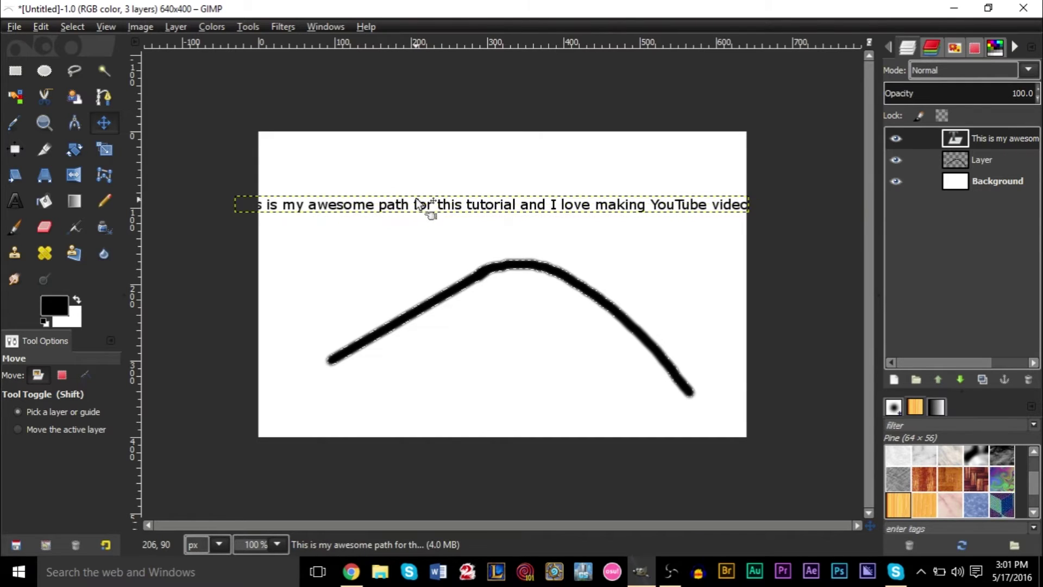
Step: Apply Text along Path from the text box's menu to bend the longer sentence along the black curve
click(15, 201)
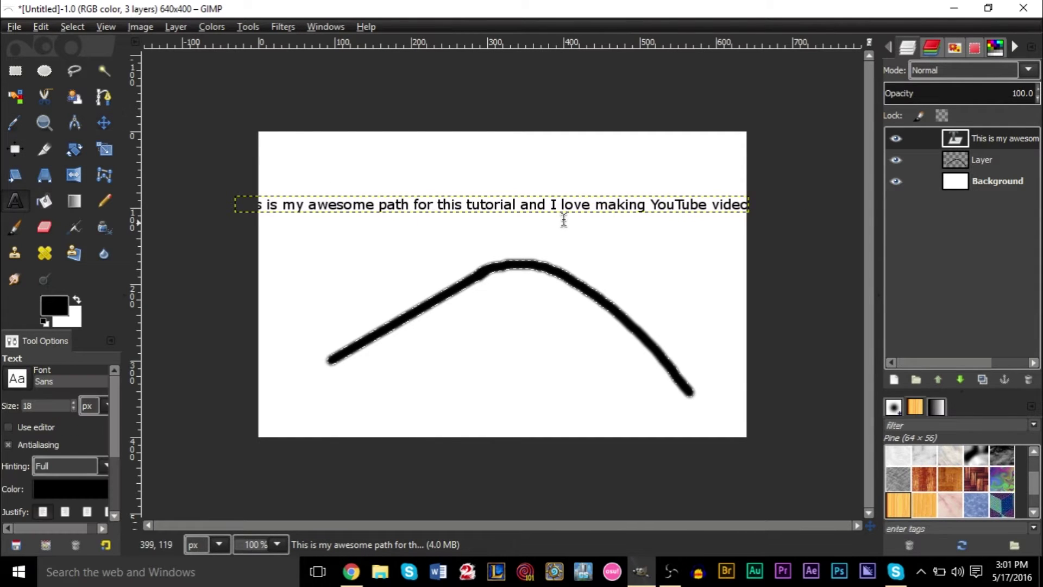
right_click(564, 209)
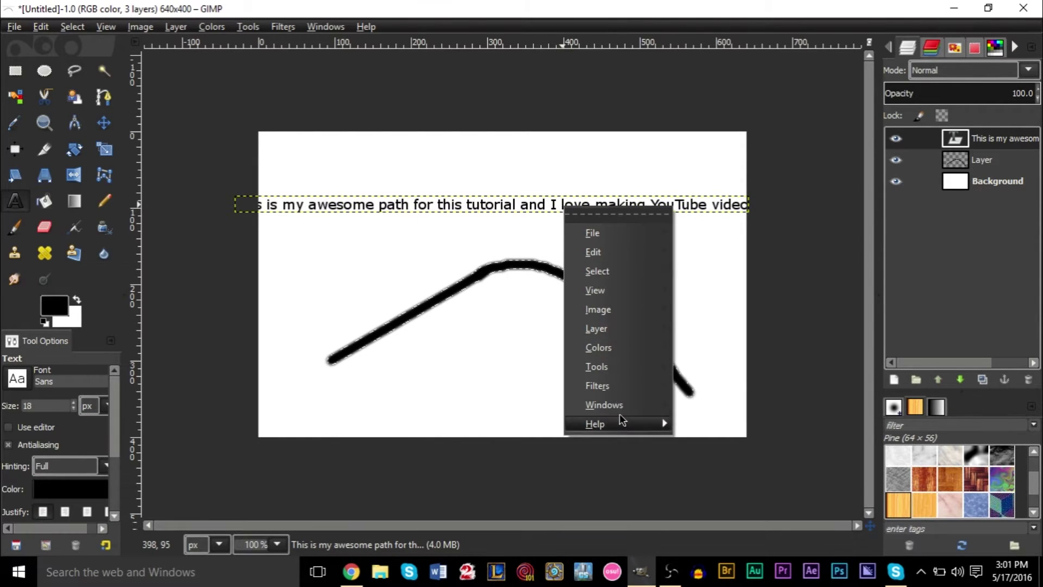
click(502, 210)
right_click(507, 208)
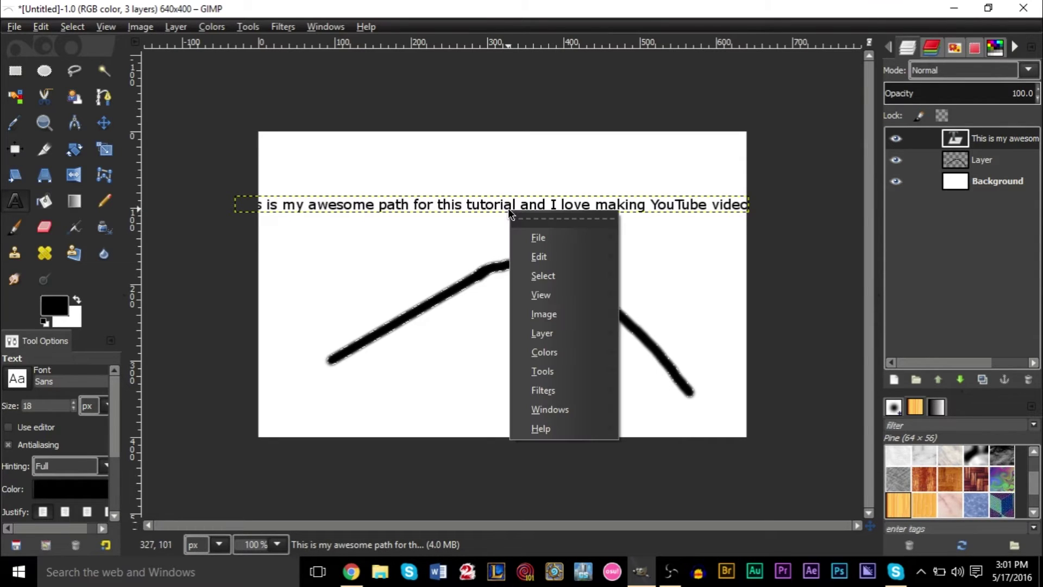
click(652, 187)
click(636, 204)
right_click(615, 204)
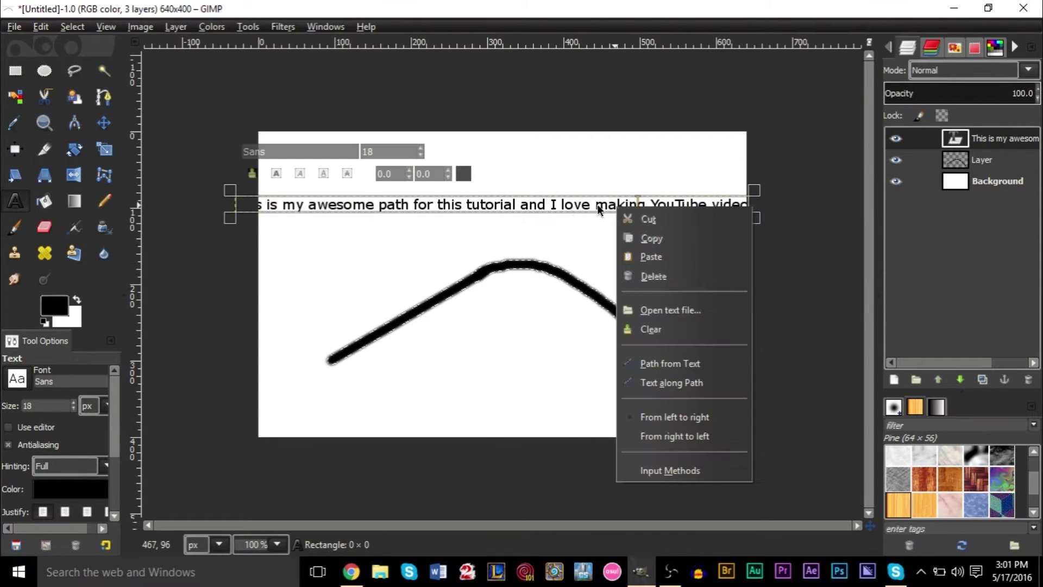
click(600, 211)
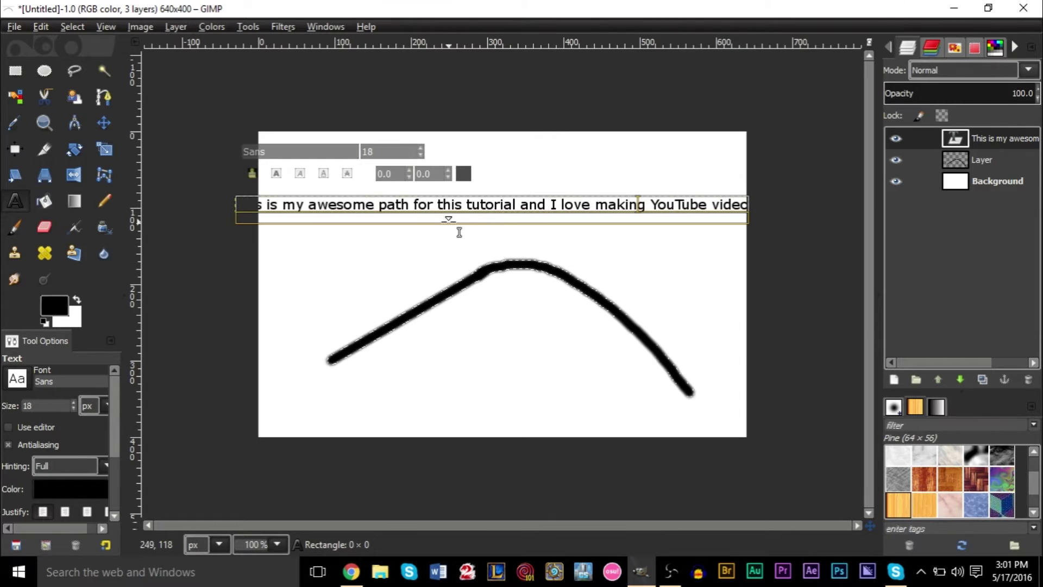
right_click(547, 206)
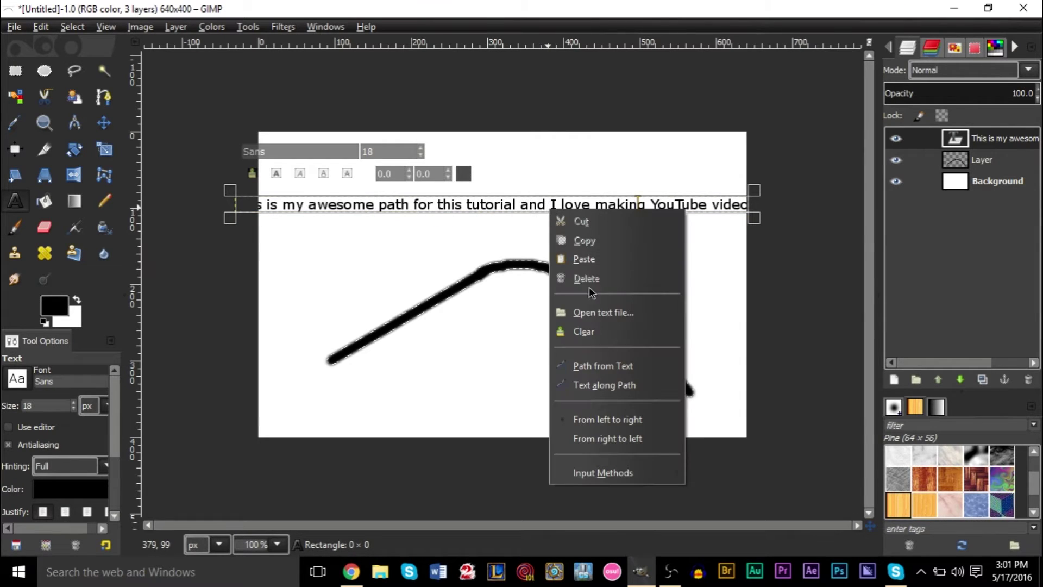
click(615, 384)
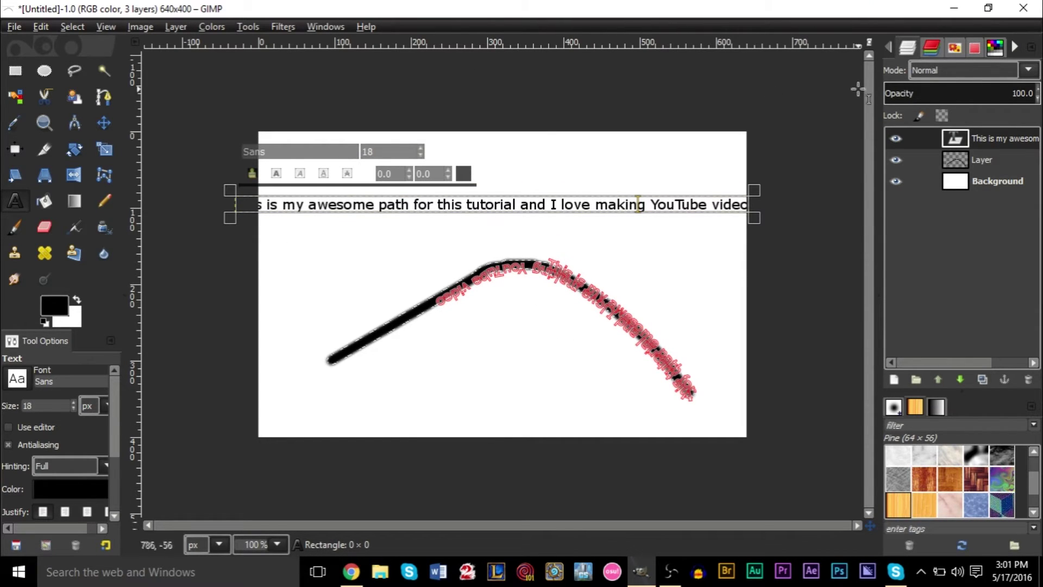
Step: Convert the curved text path into a selection from the Paths panel
click(1012, 43)
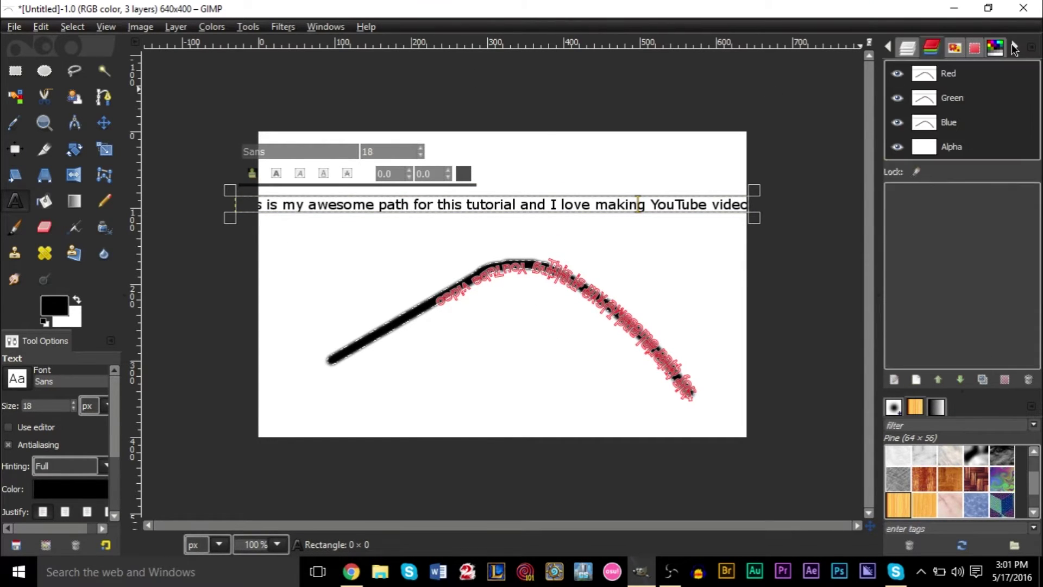
click(1011, 44)
click(1011, 44)
click(1012, 44)
click(1011, 44)
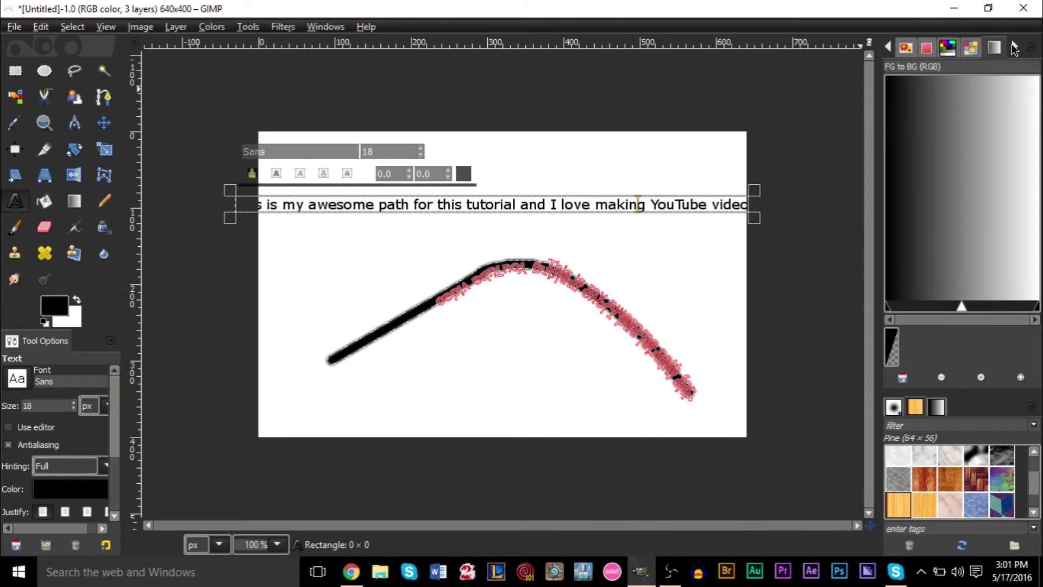
click(1012, 43)
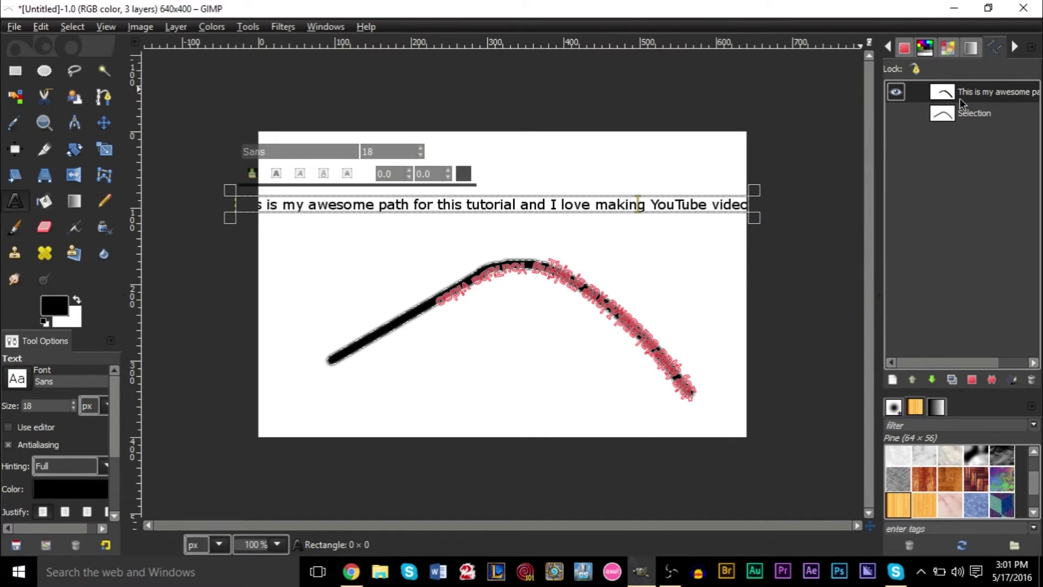
click(972, 379)
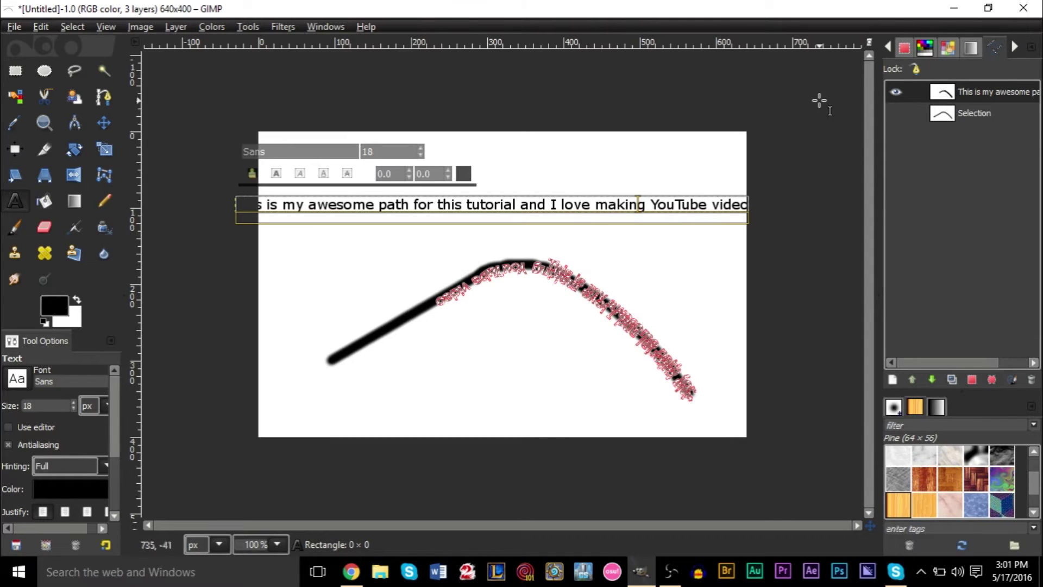
Step: Hide the original straight text layer in the Layers panel
click(887, 47)
click(887, 47)
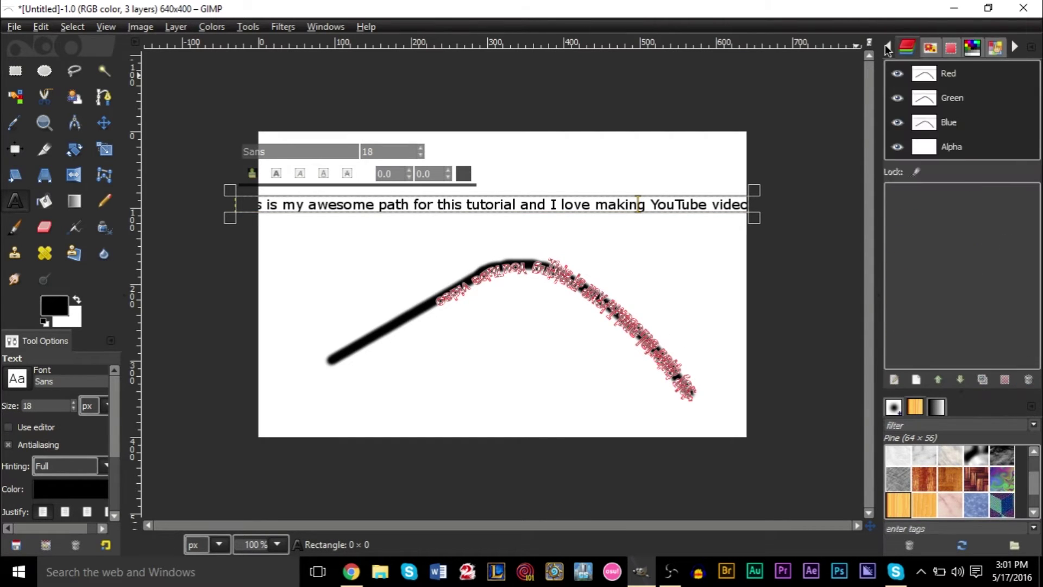
click(887, 47)
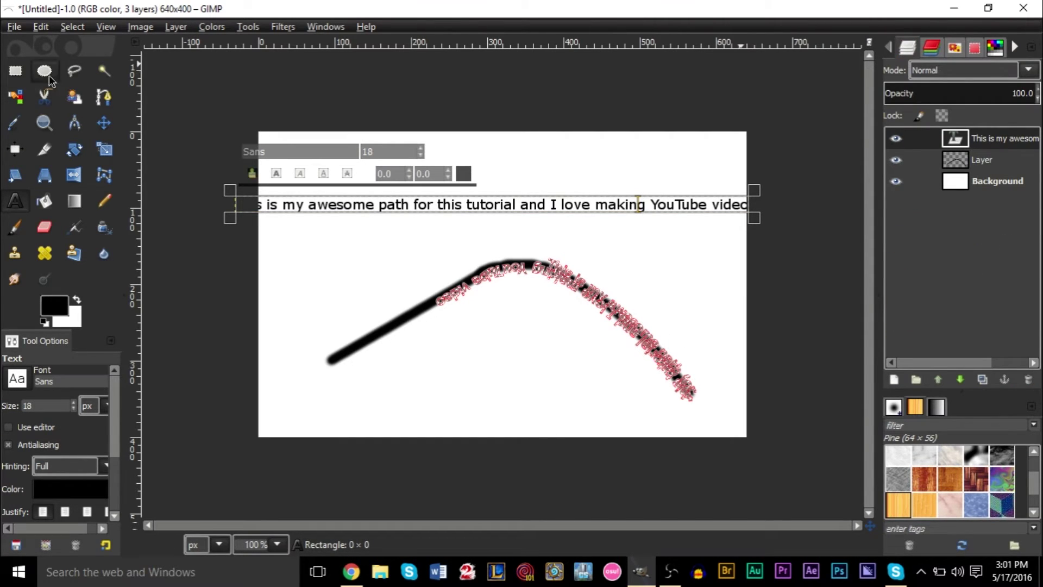
click(896, 139)
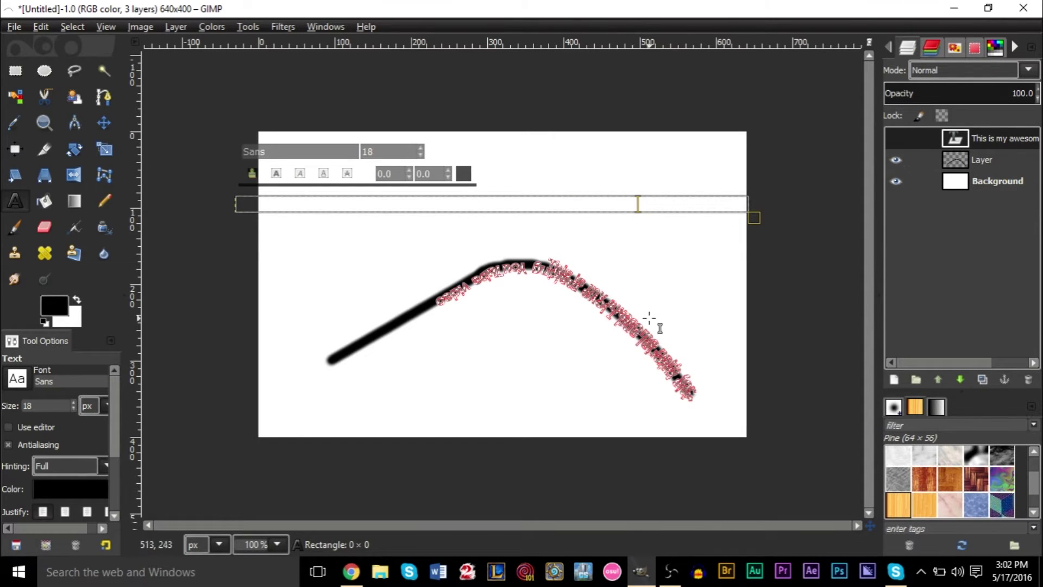
Step: Hide and delete the black stroke layer
scroll(568, 349, up, 3)
click(981, 159)
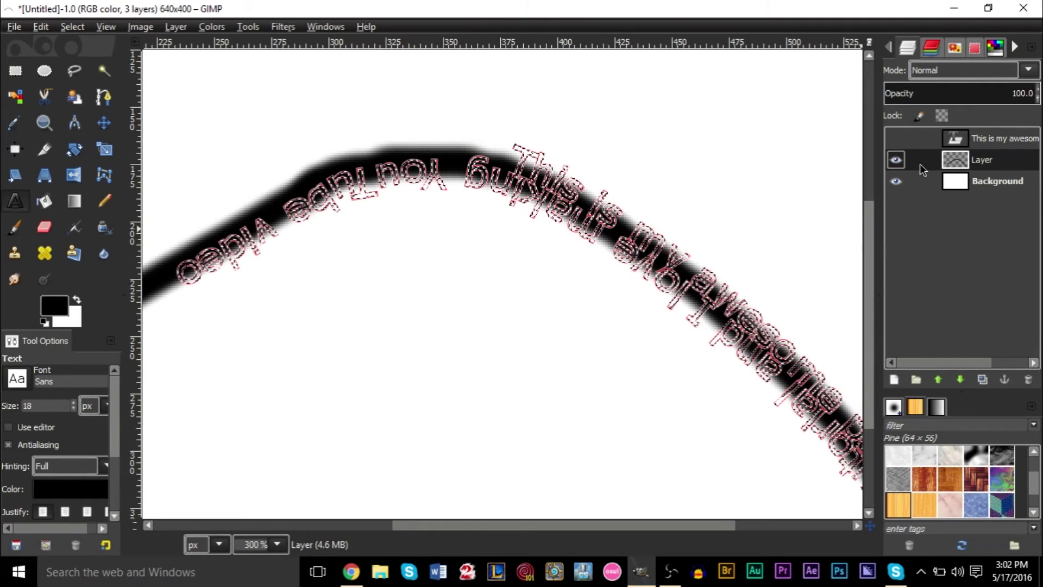
click(895, 160)
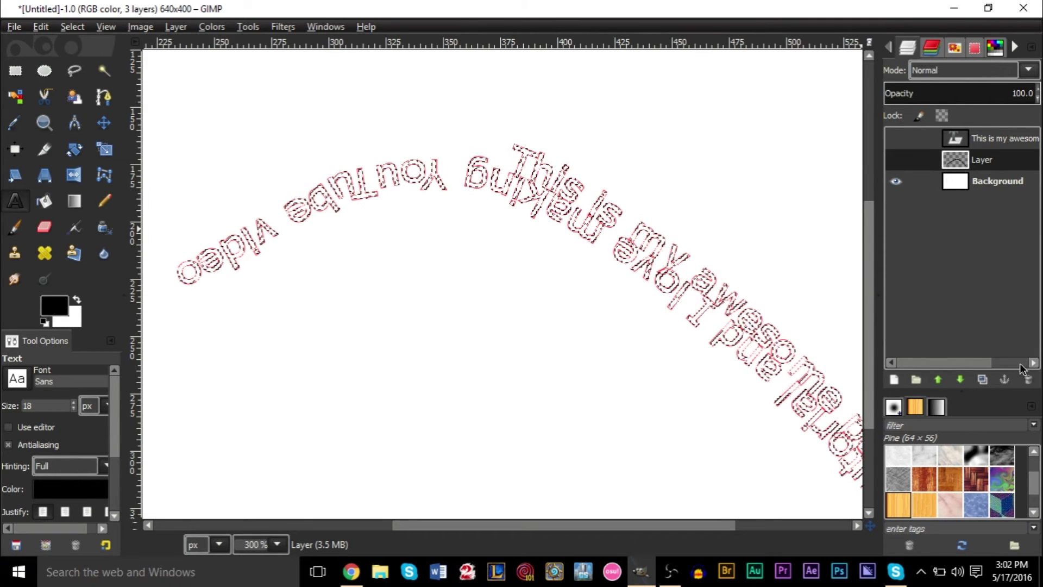
click(1028, 379)
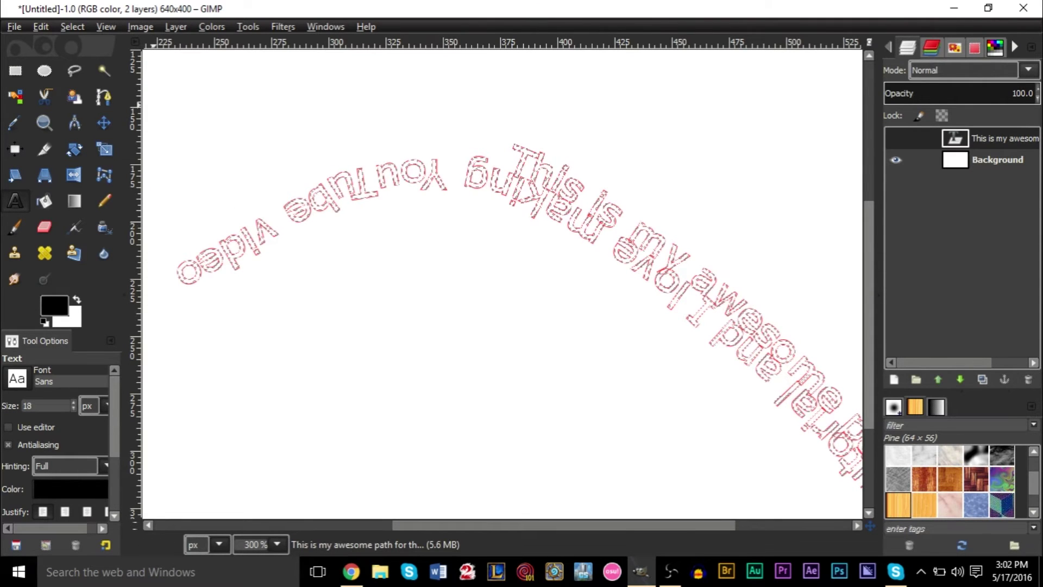
Step: Bucket-fill the curved text selection with black on a new transparent layer
click(46, 200)
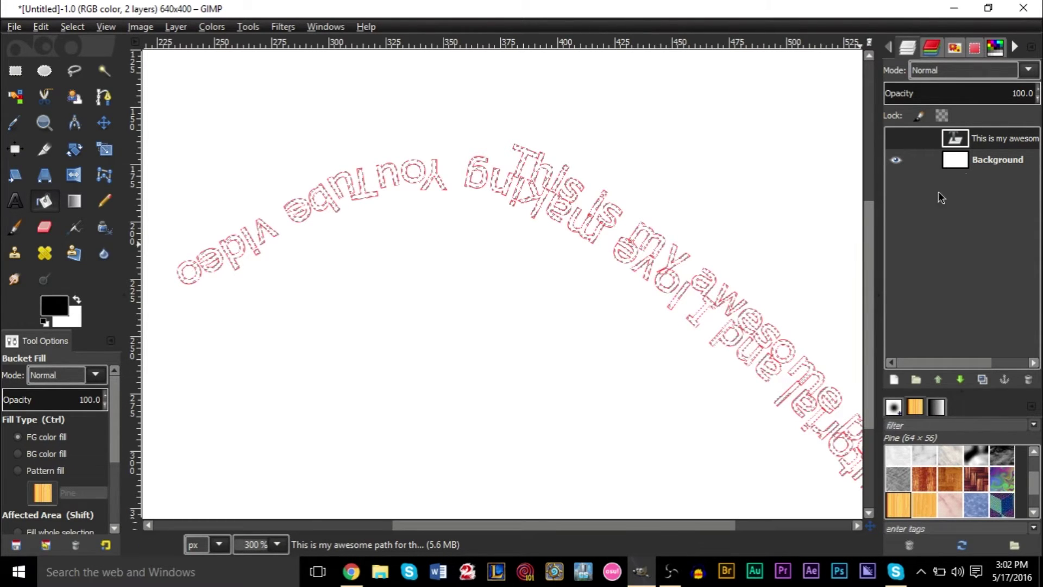
click(892, 379)
click(212, 337)
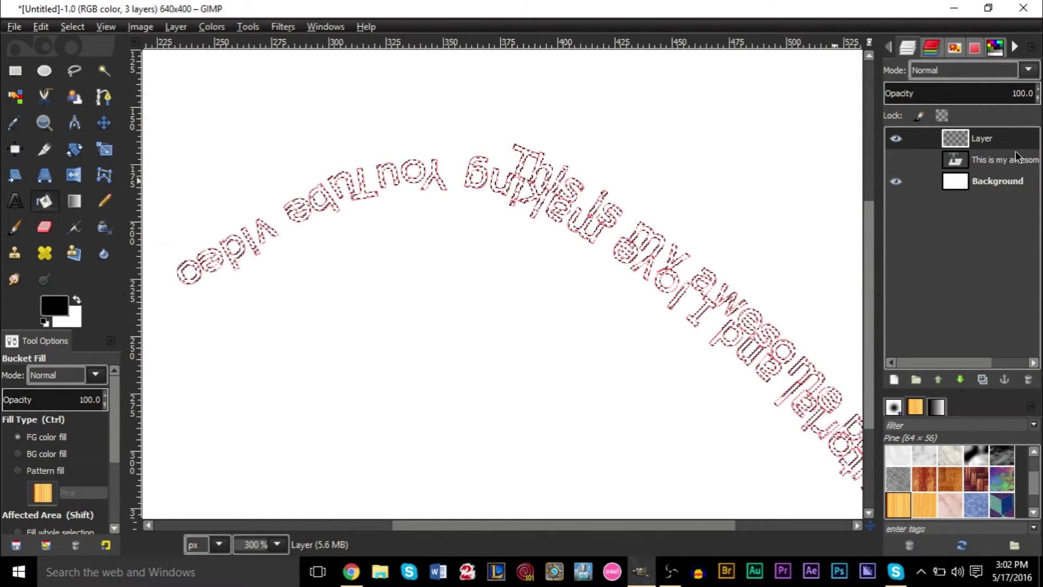
click(761, 337)
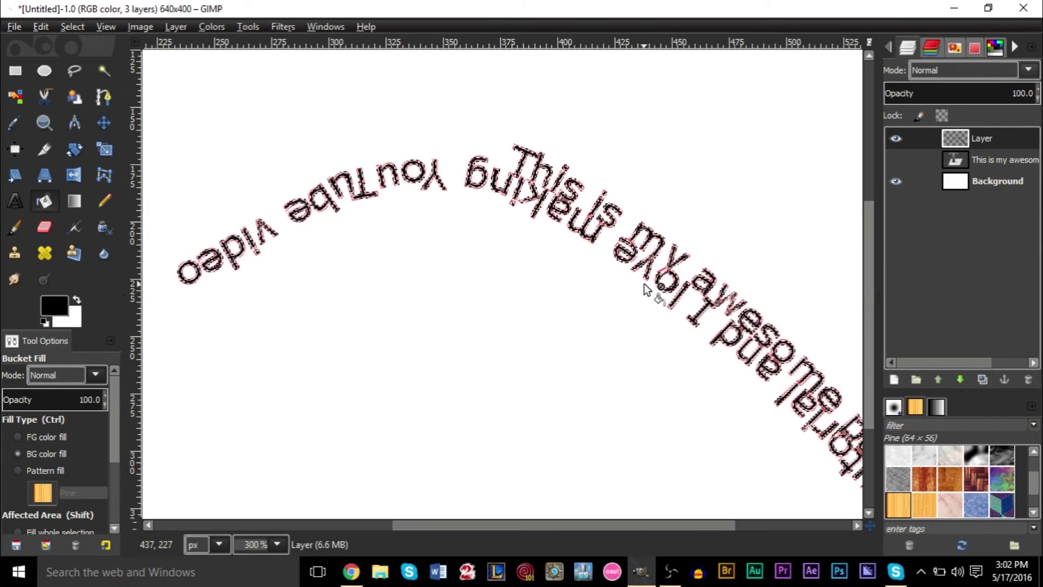
scroll(645, 290, down, 2)
scroll(664, 296, up, 3)
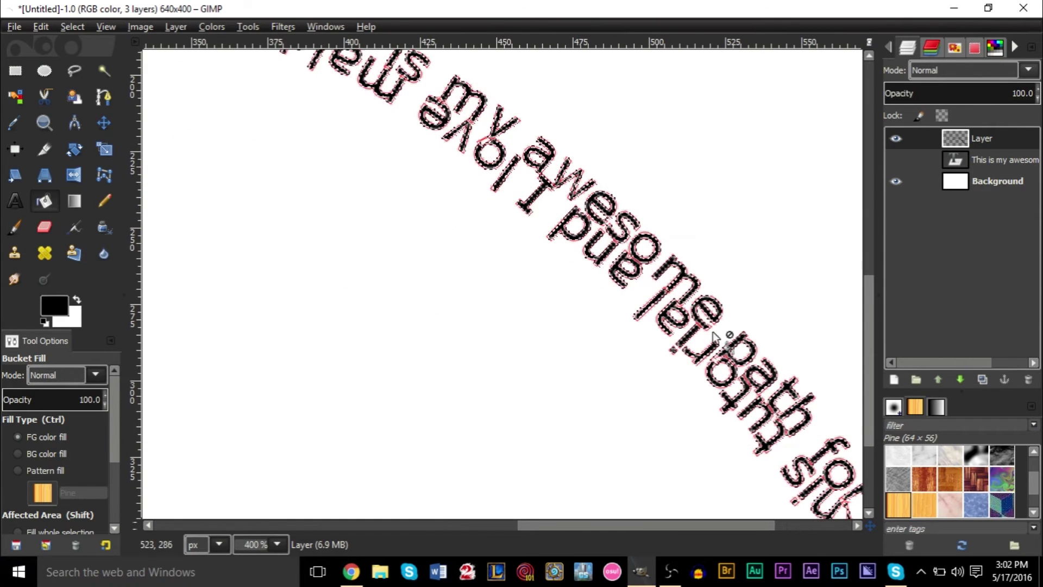
scroll(482, 311, down, 3)
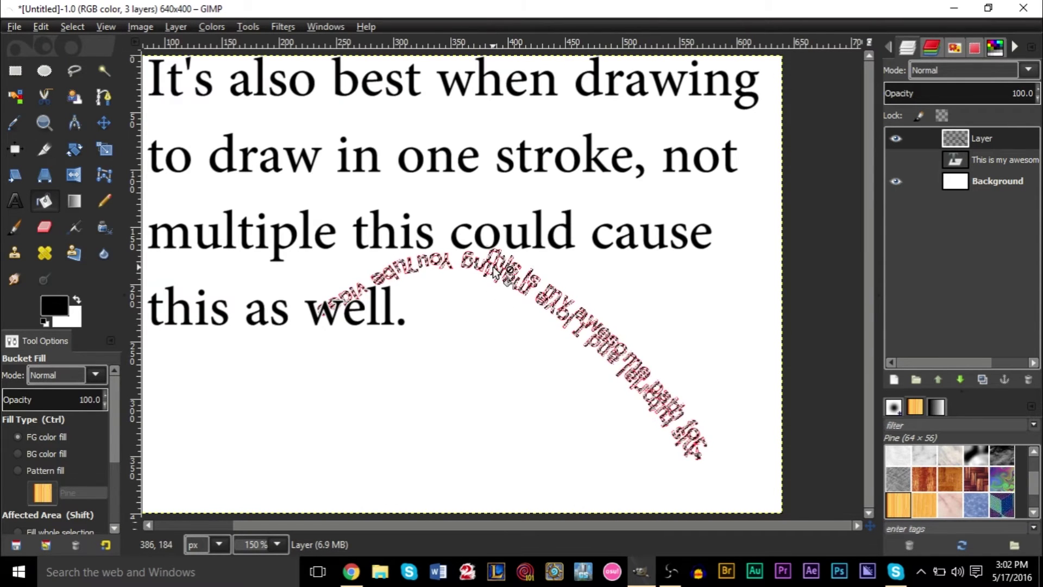
Step: Undo the last edit so the extra filled layer is removed
scroll(481, 280, left, 3)
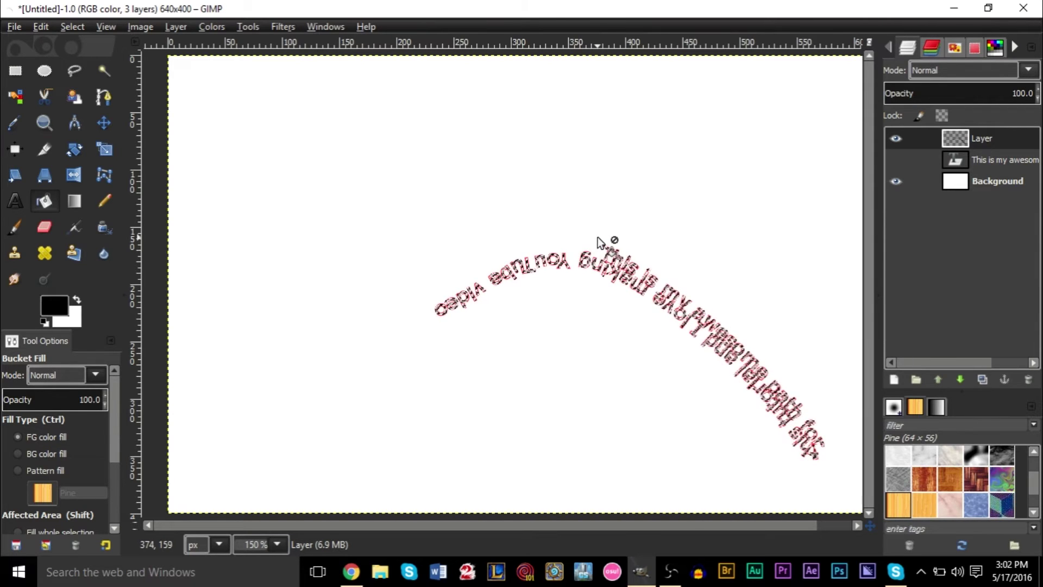
key(ctrl)
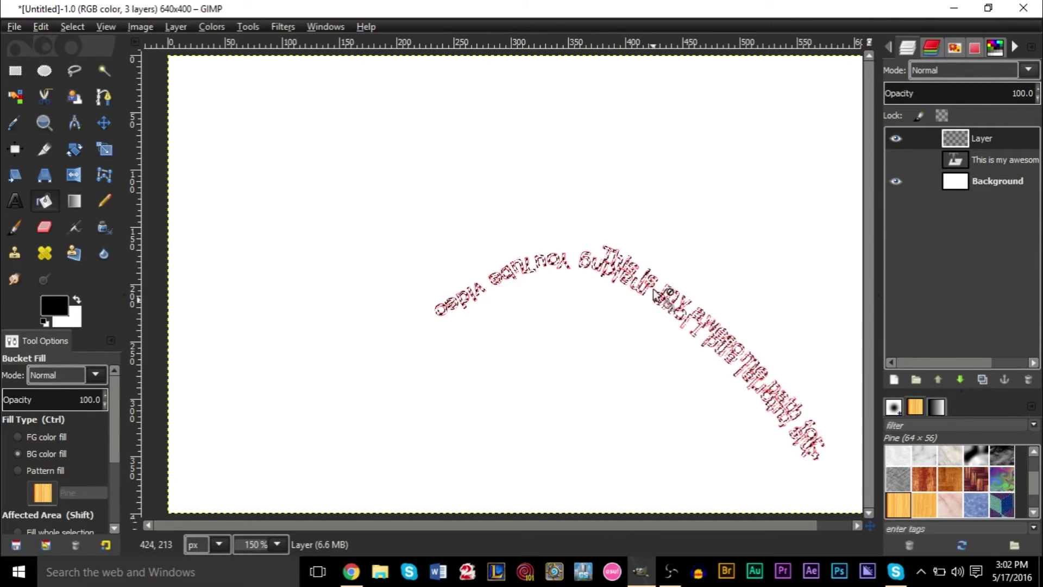
key(ctrl+z)
key(ctrl+z)
Step: Step back through the history to undo the Text along Path result
key(1)
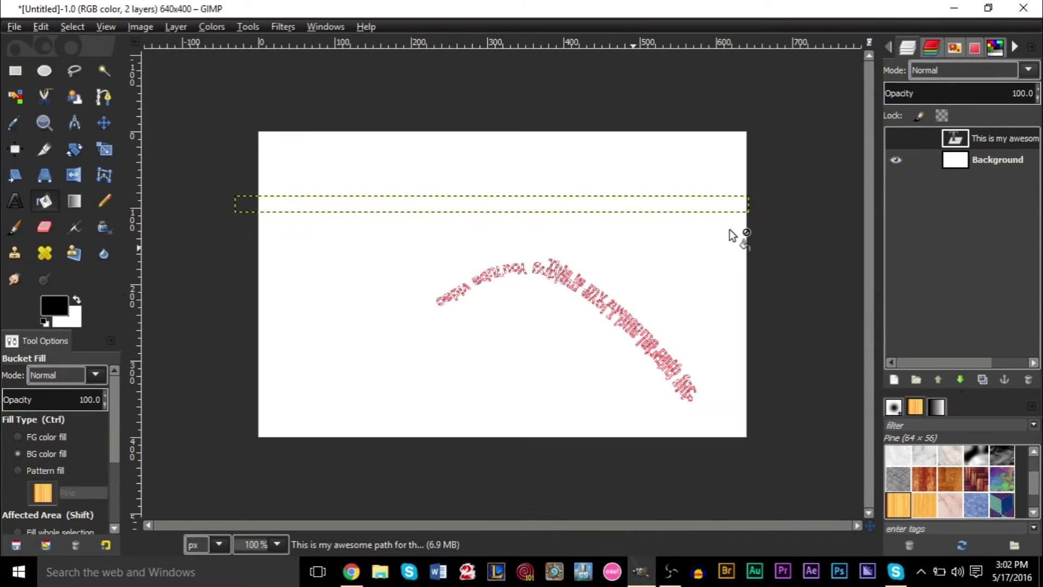
key(ctrl+y)
key(ctrl+y)
key(ctrl+y)
key(ctrl+y)
key(ctrl+z)
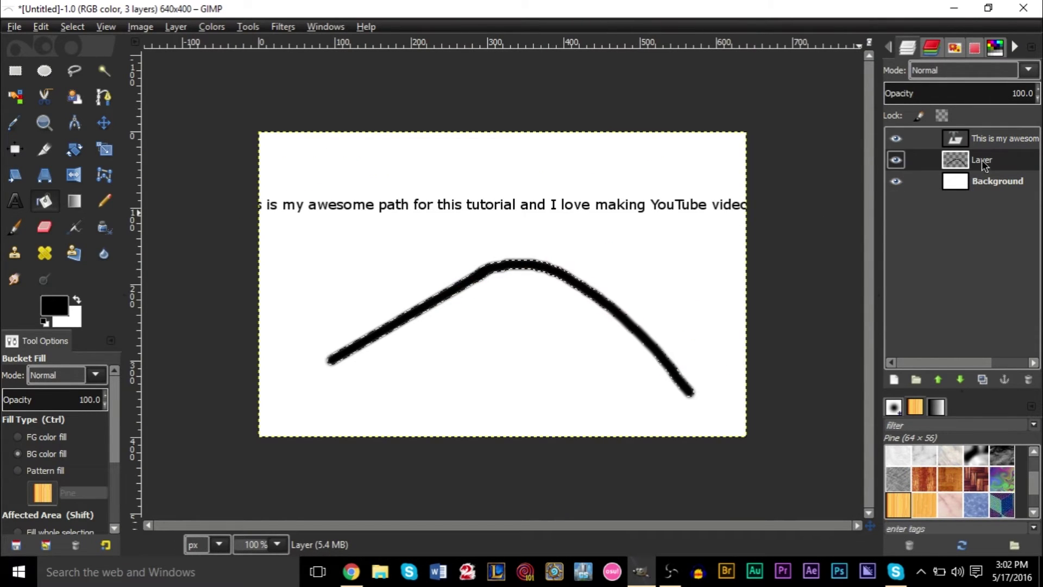
Step: Select the layer holding the black brush stroke and delete it
click(982, 138)
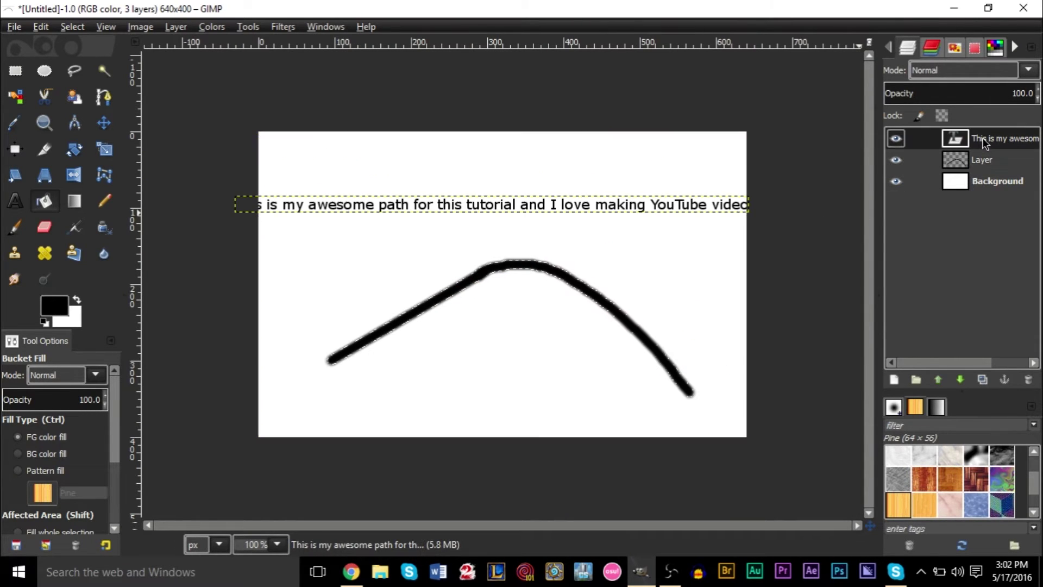
click(954, 161)
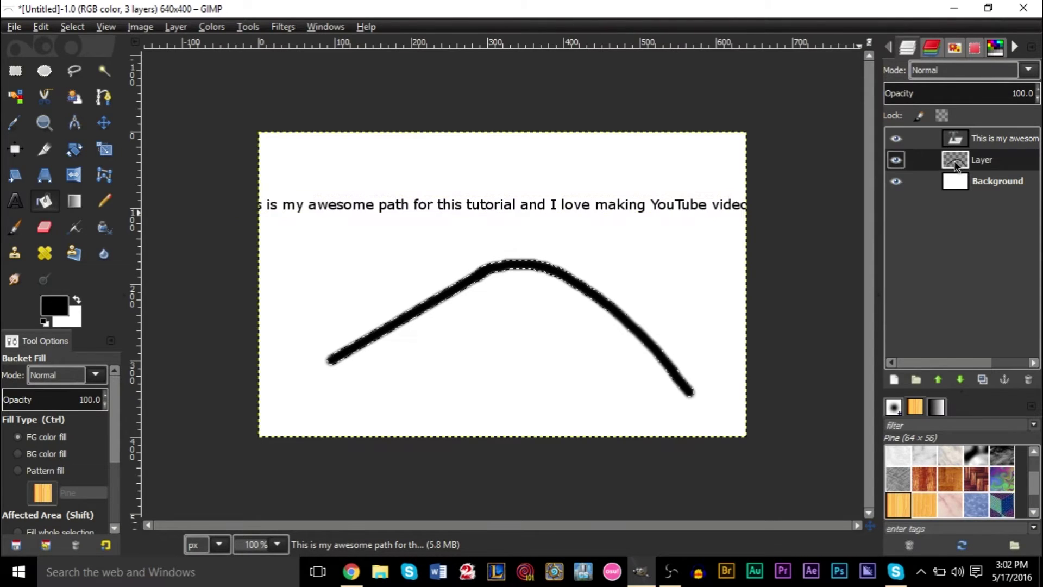
click(972, 140)
click(973, 160)
click(982, 138)
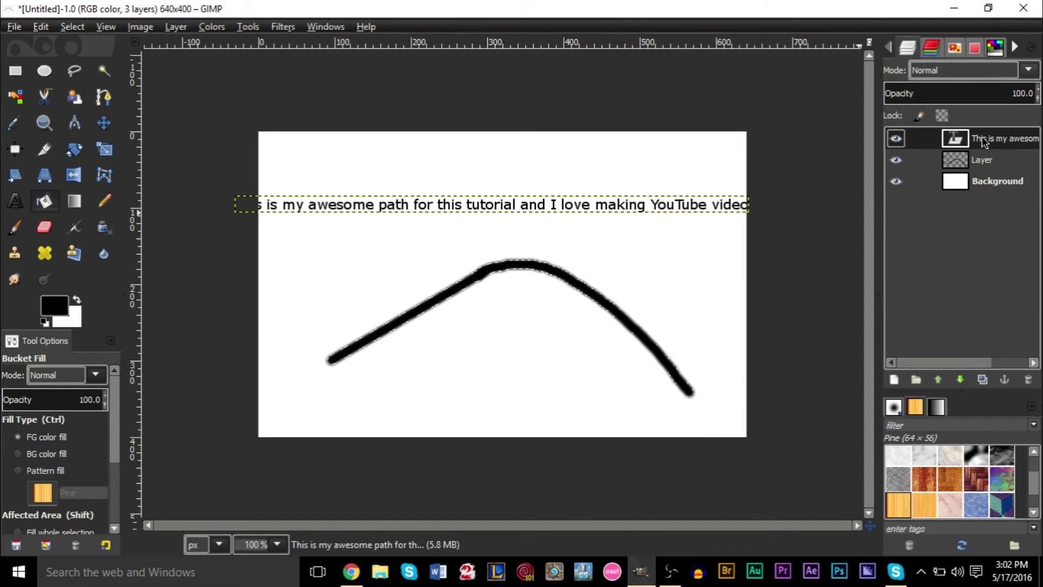
click(1006, 163)
click(1029, 381)
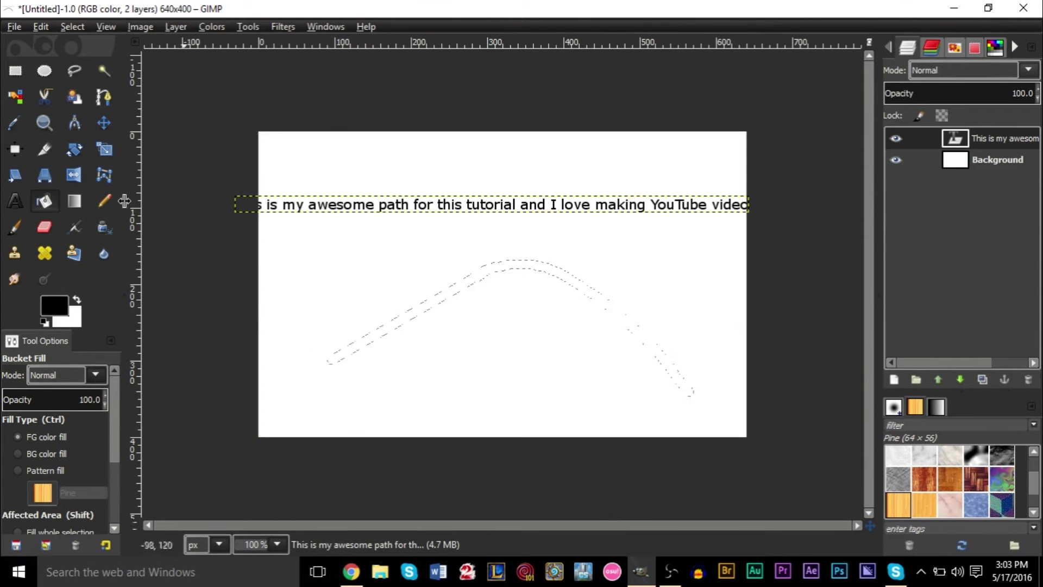
Step: With the Paths tool active, delete the leftover 'Selection' path from the Paths list
click(103, 99)
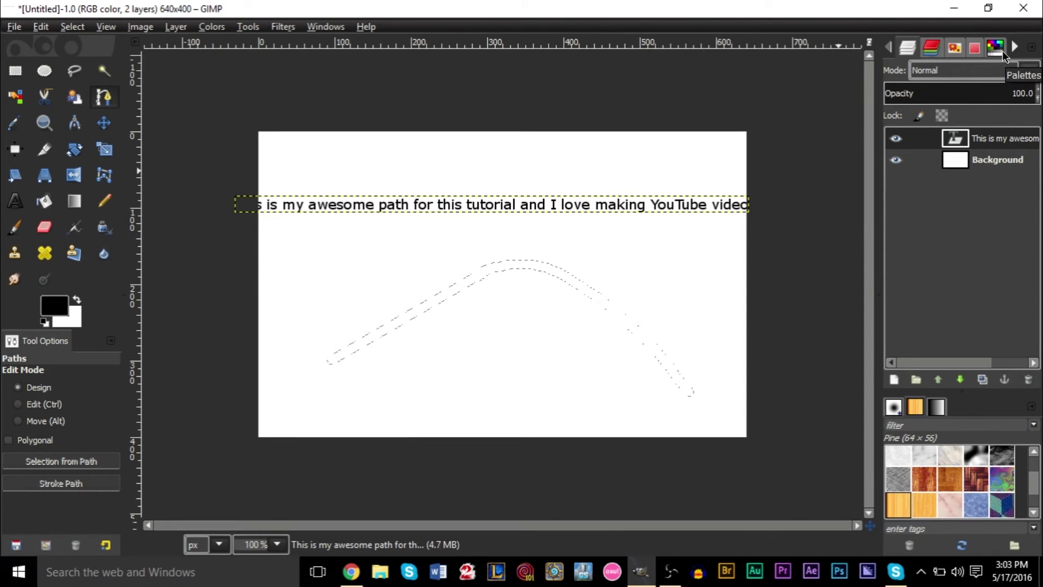
click(995, 48)
scroll(956, 47, down, 3)
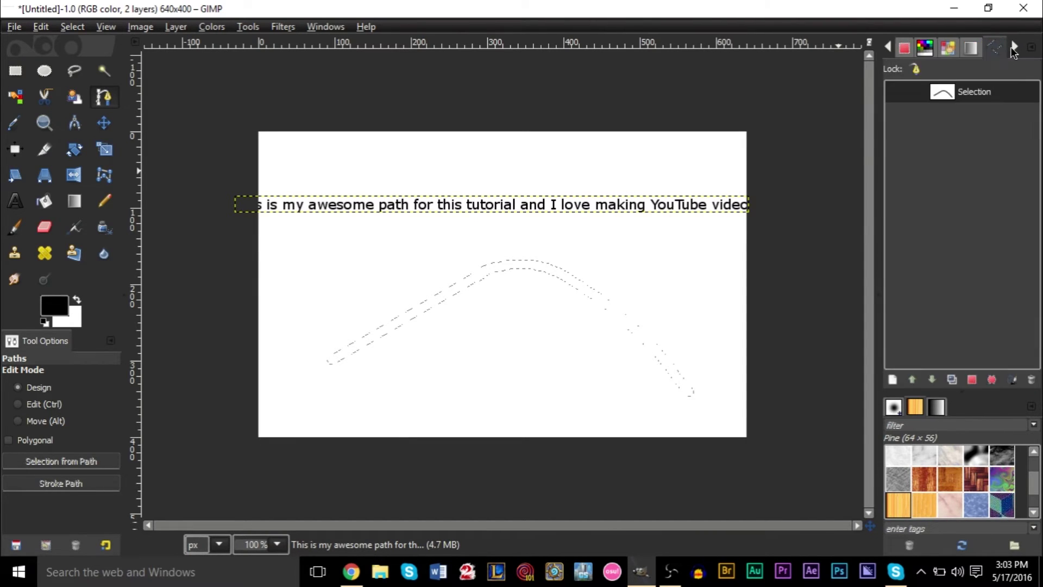
click(887, 47)
click(1031, 377)
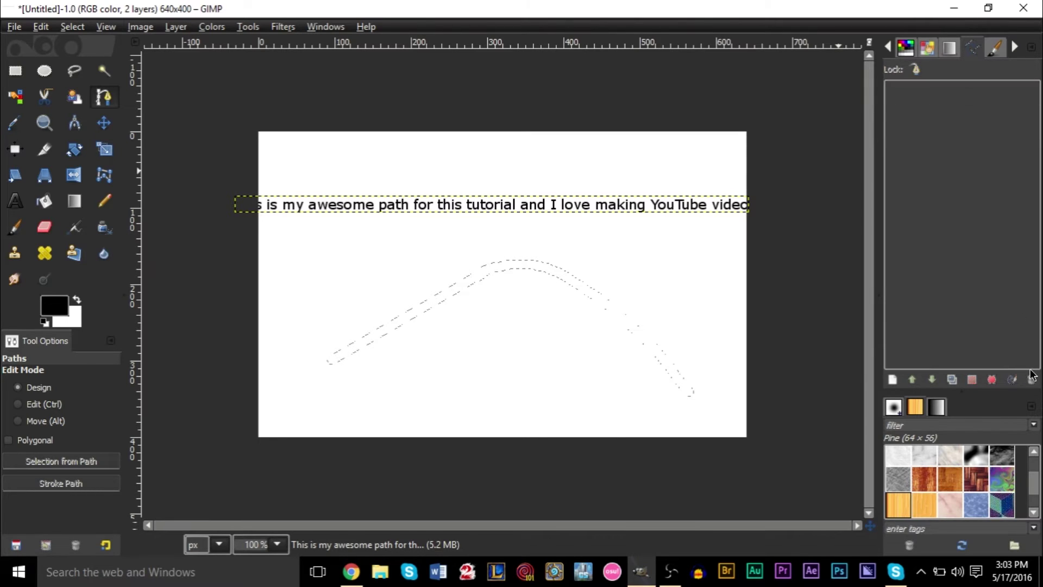
Step: Return to the Layers list and clear the selection with Select > None
click(890, 48)
click(890, 48)
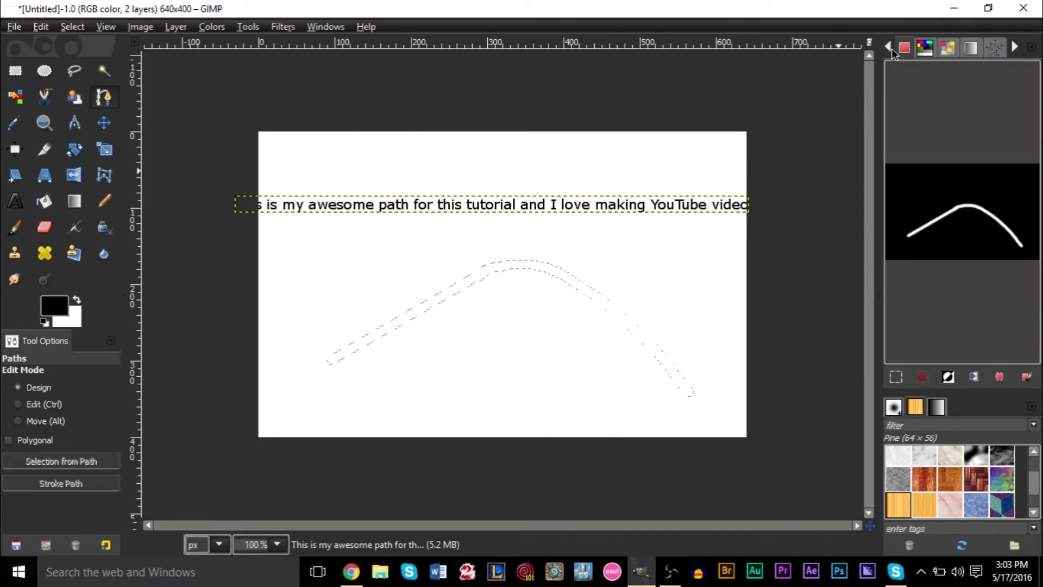
click(890, 48)
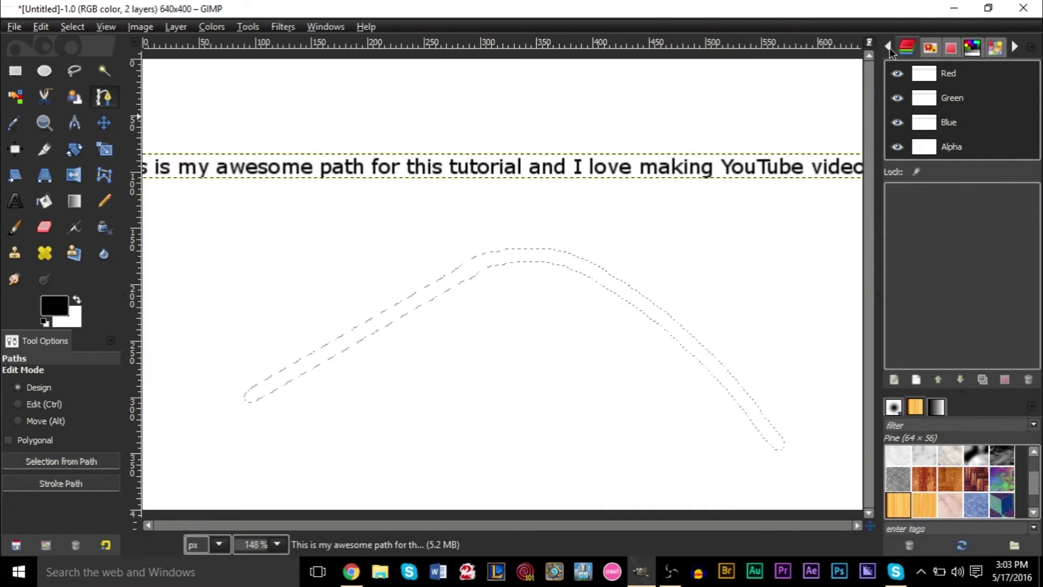
click(889, 48)
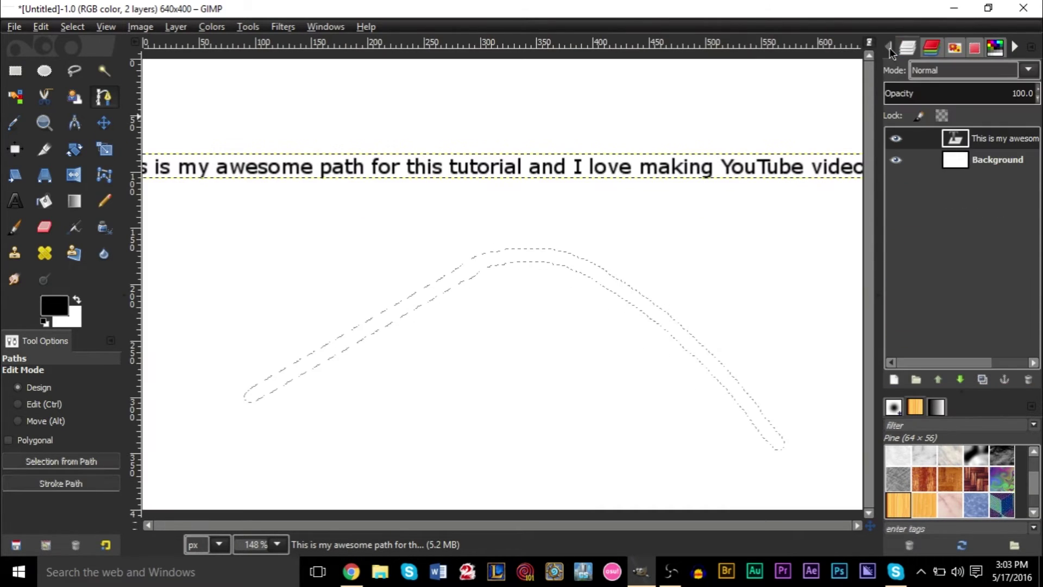
ctrl+scroll(493, 324, up, 1)
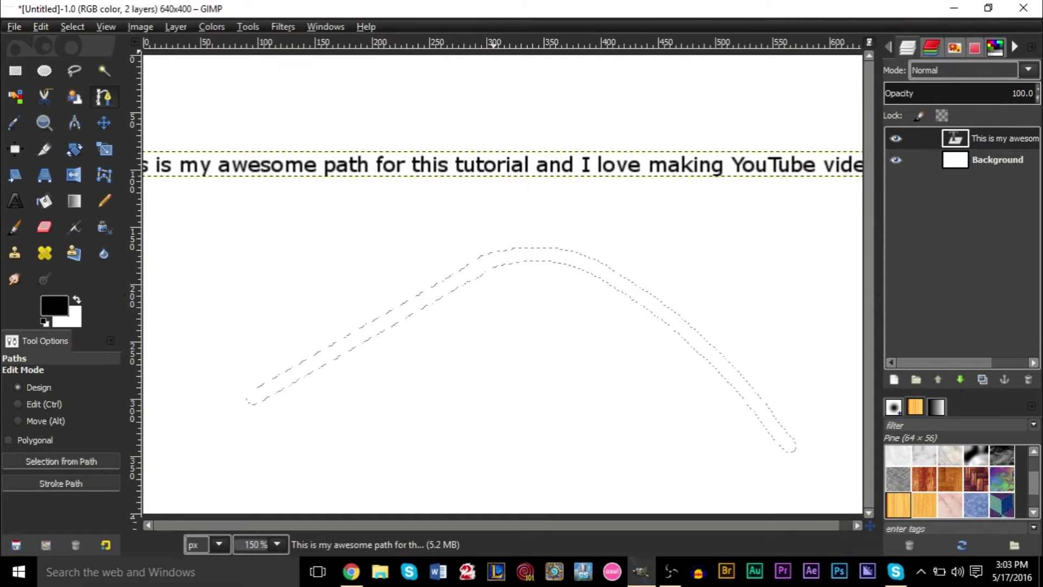
click(78, 28)
click(81, 69)
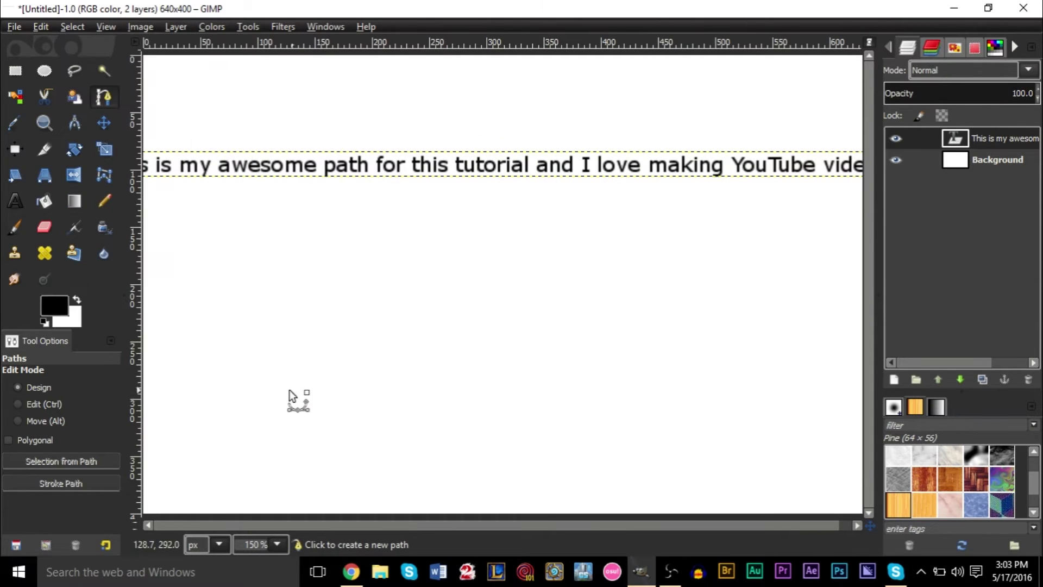
Step: Start a new Bezier path that dips down, bends up above the text line, and curves down right
ctrl+scroll(167, 226, down, 1)
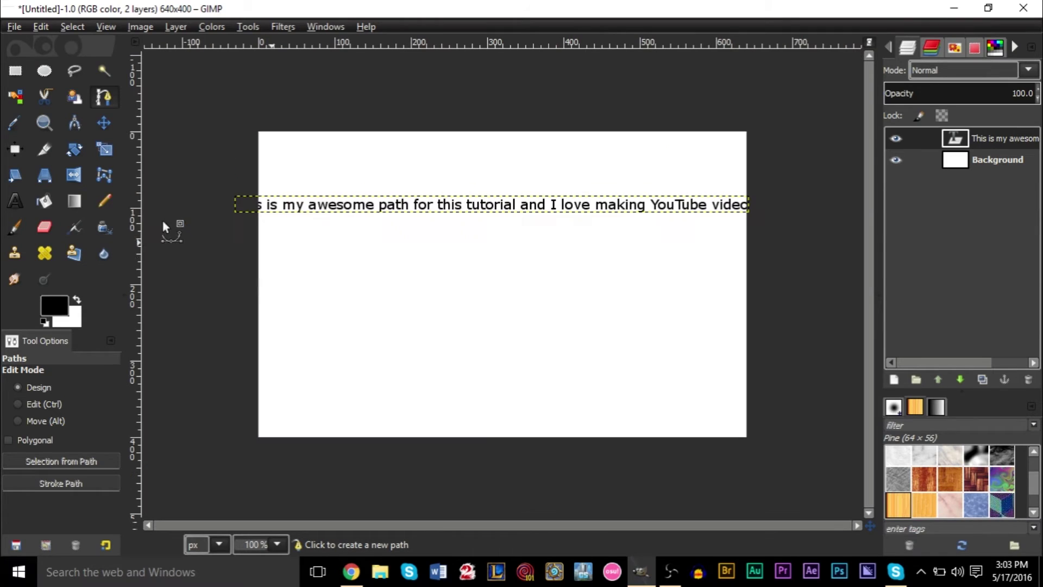
click(275, 247)
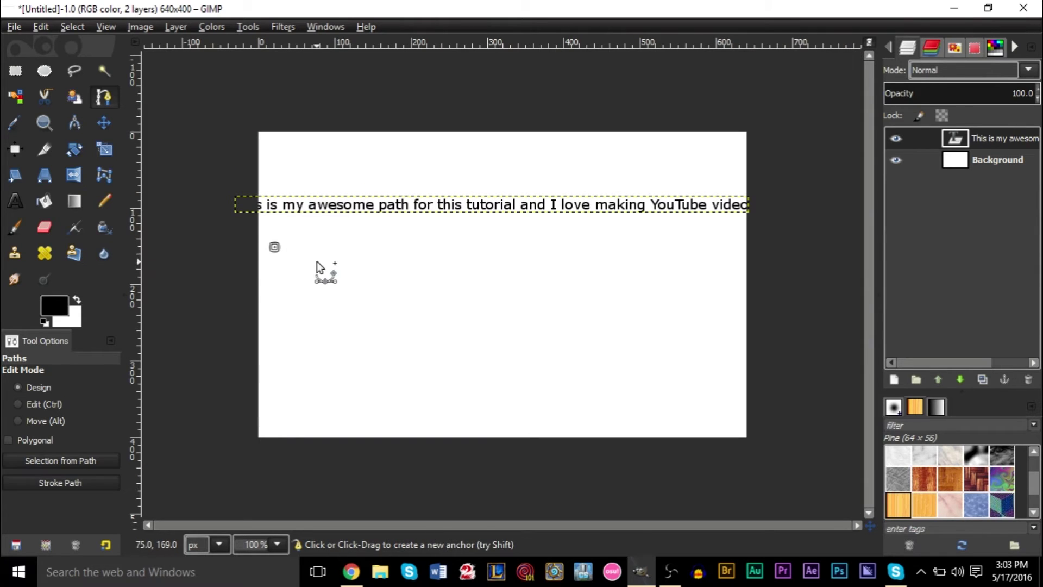
click(365, 317)
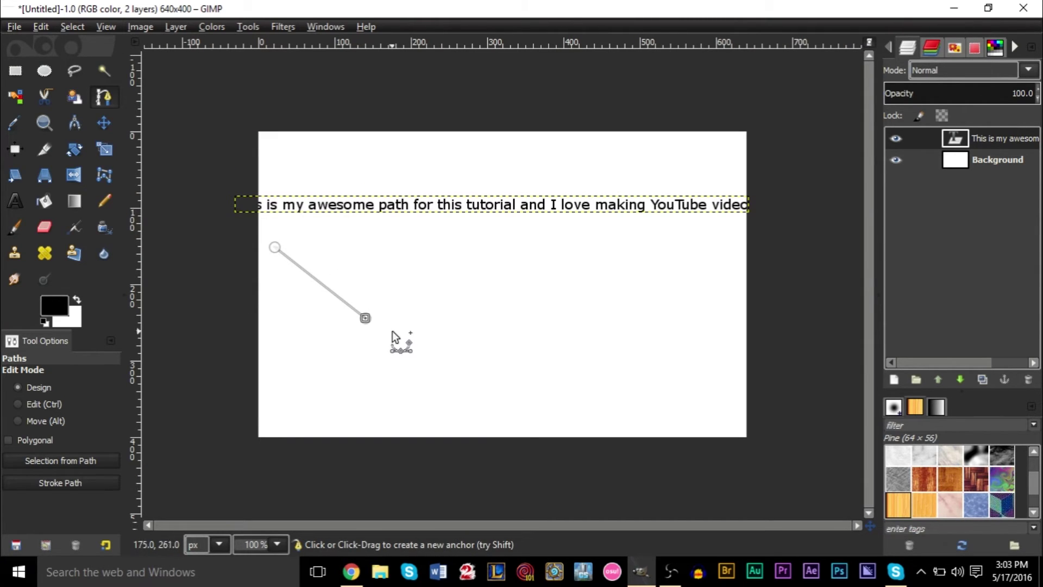
drag(498, 248, 498, 74)
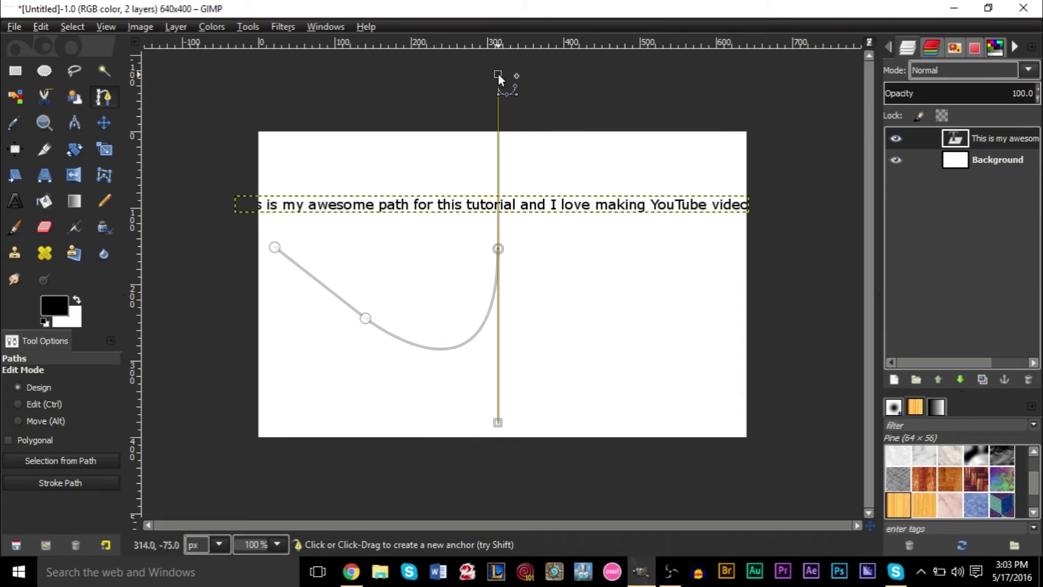
click(635, 170)
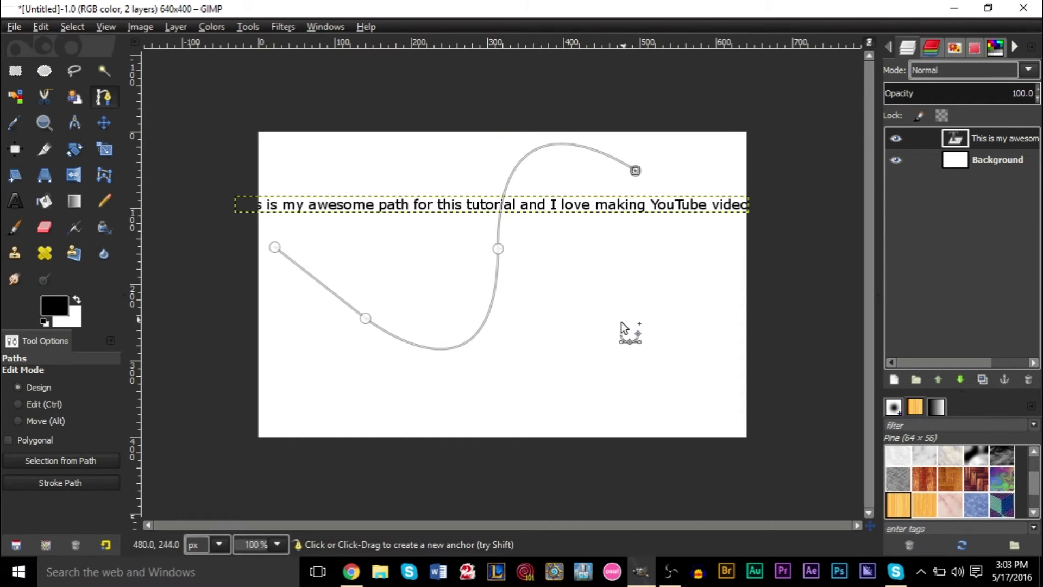
drag(687, 349, 612, 480)
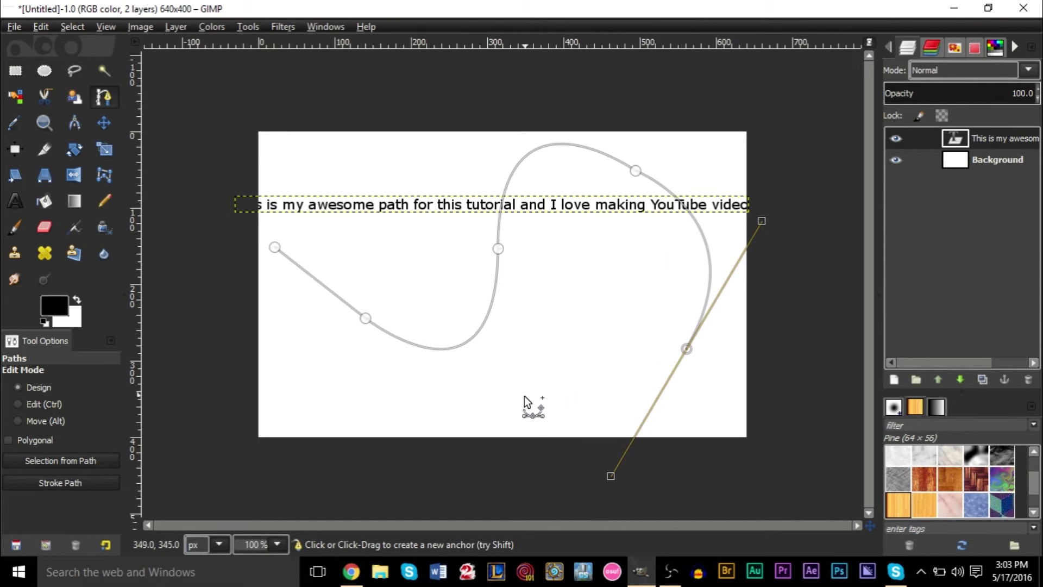
Step: Sweep the path along the bottom and lower left, then remove the last two extra anchors
click(469, 400)
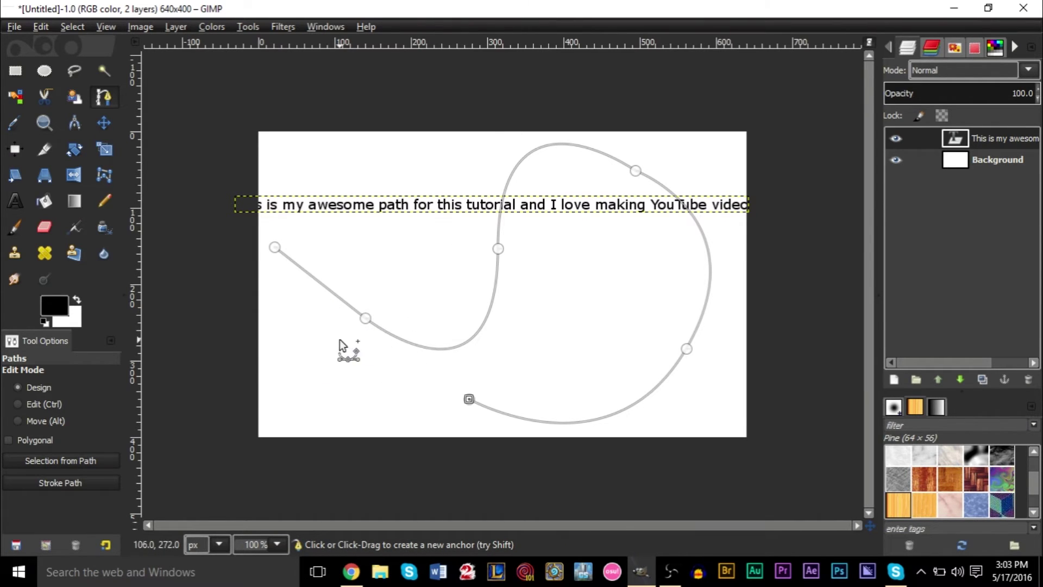
click(325, 362)
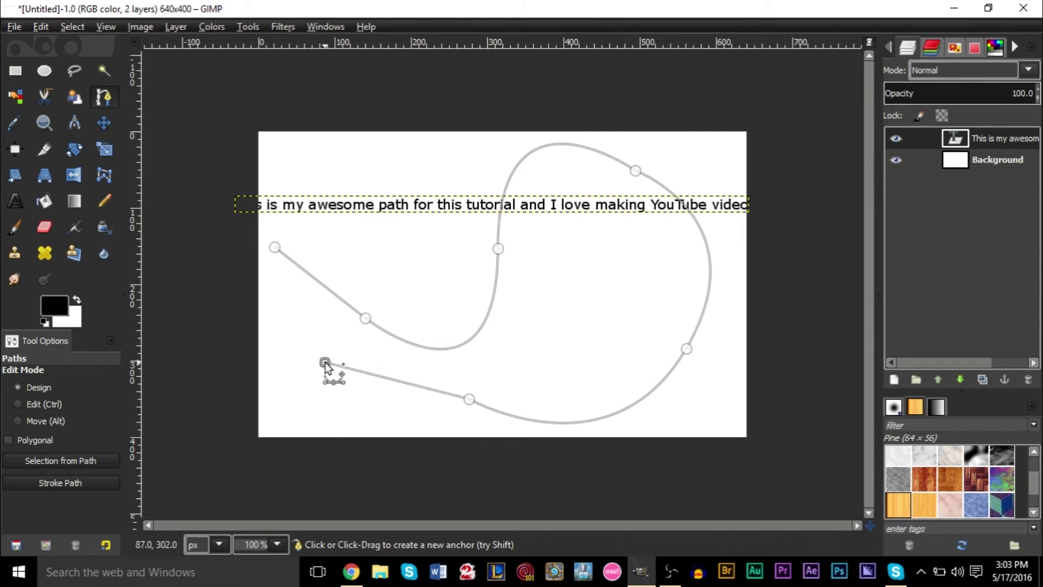
drag(325, 362, 380, 247)
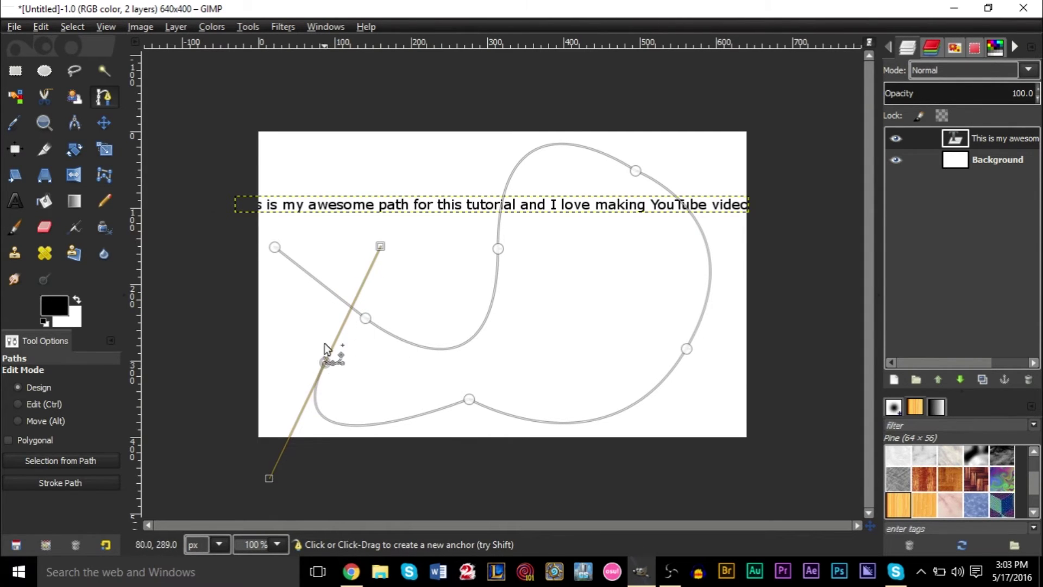
click(444, 250)
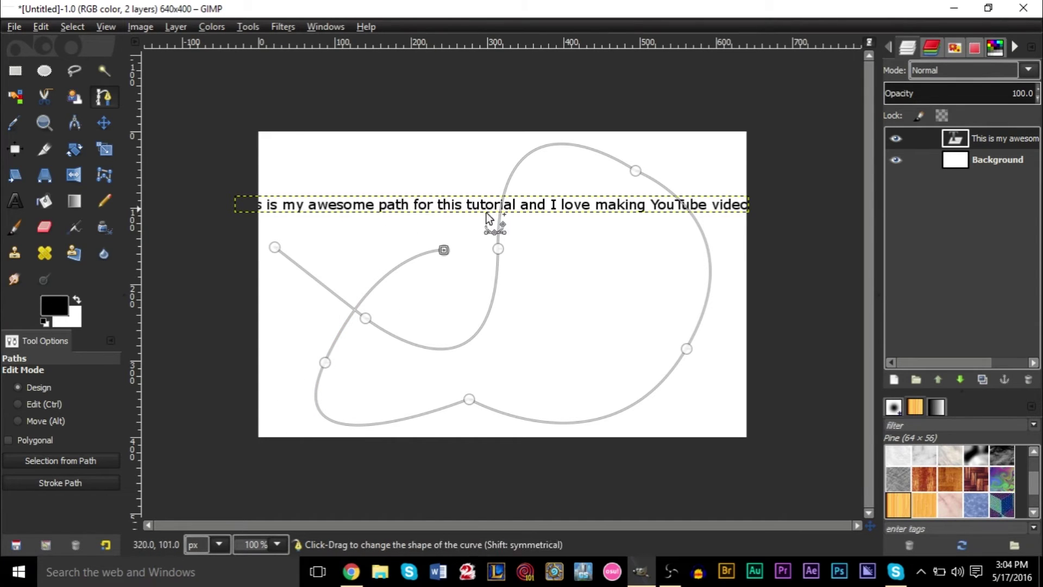
key(ctrl)
key(BackSpace)
key(BackSpace)
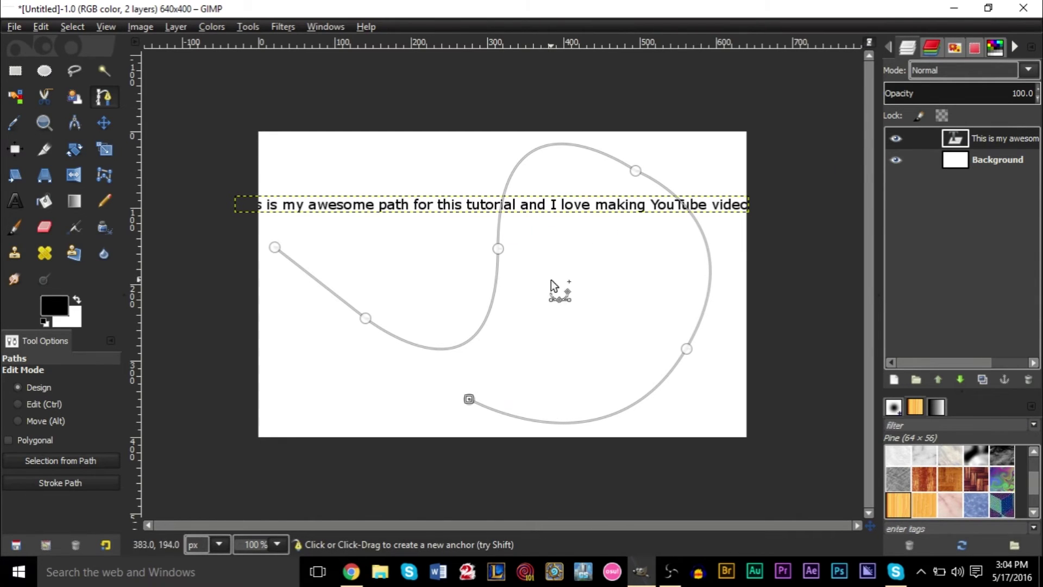
Step: Turn the new winding path into a selection from the Paths list, then return to Layers
click(1014, 48)
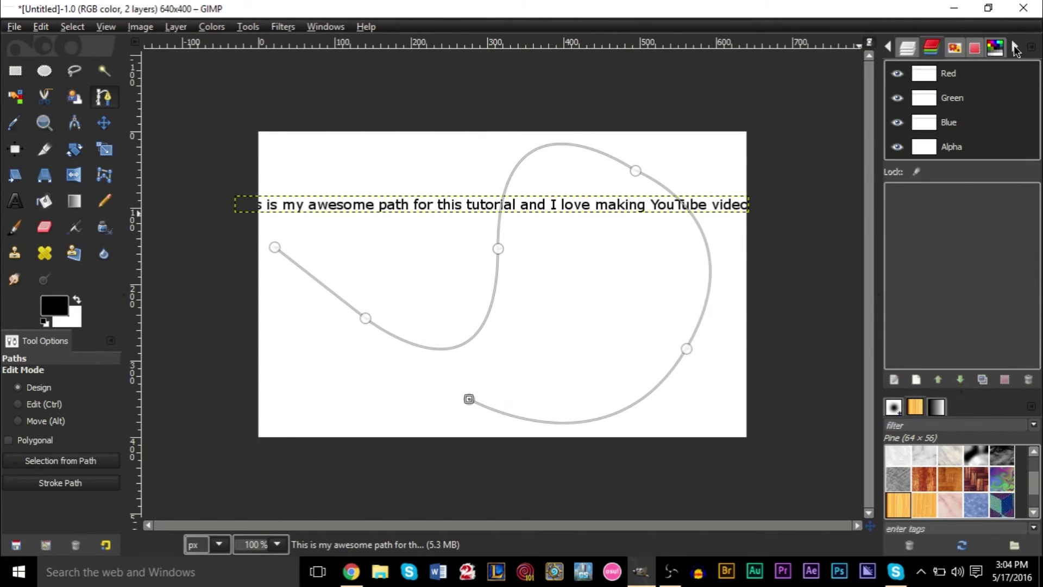
click(1014, 48)
click(1014, 48)
click(1014, 48)
click(1014, 49)
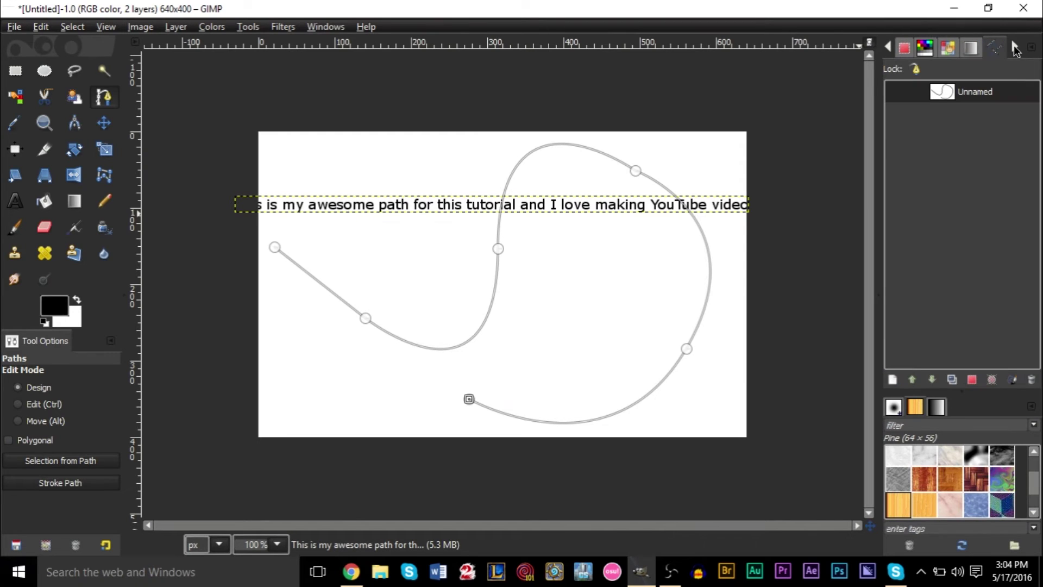
key(shift+v)
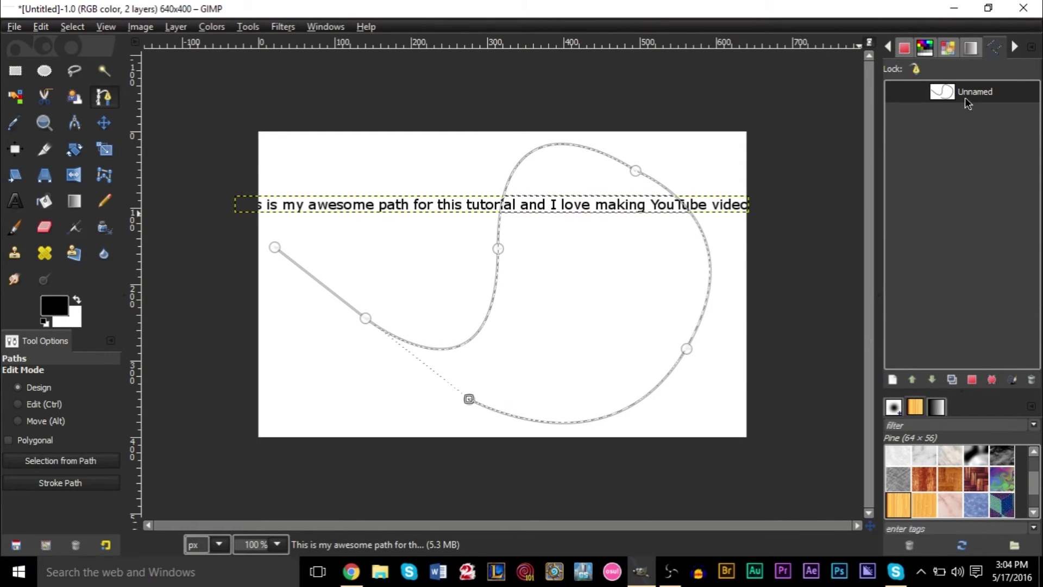
click(889, 47)
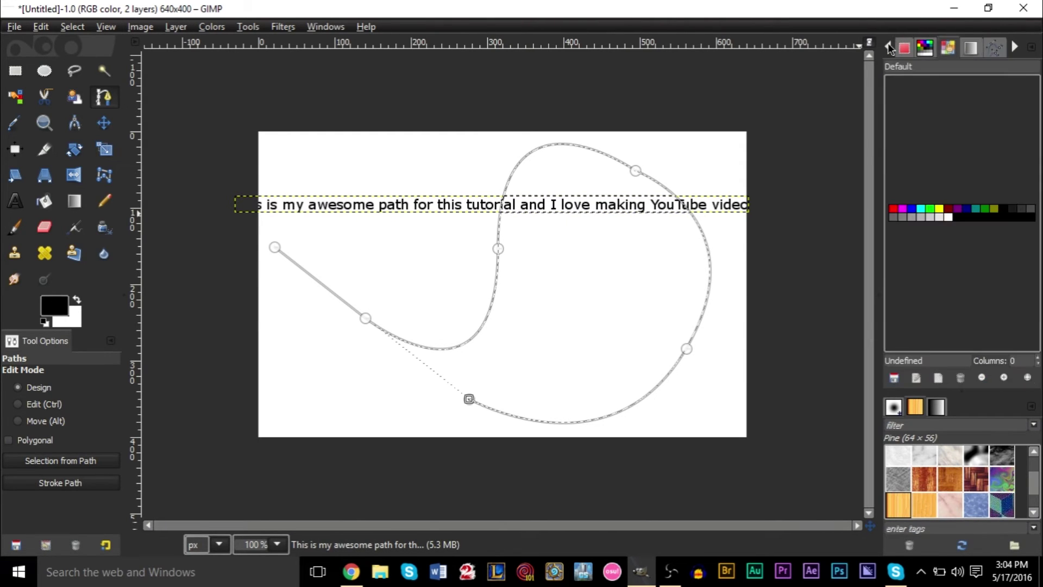
click(889, 48)
click(889, 48)
click(889, 47)
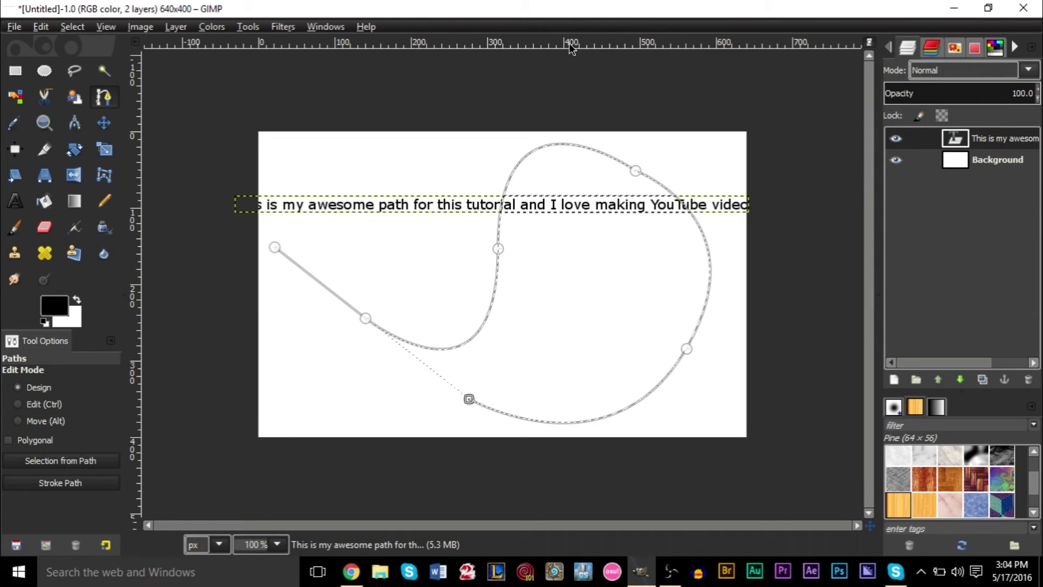
Step: With the Text tool, apply Text along Path to the sentence on the winding path
click(15, 201)
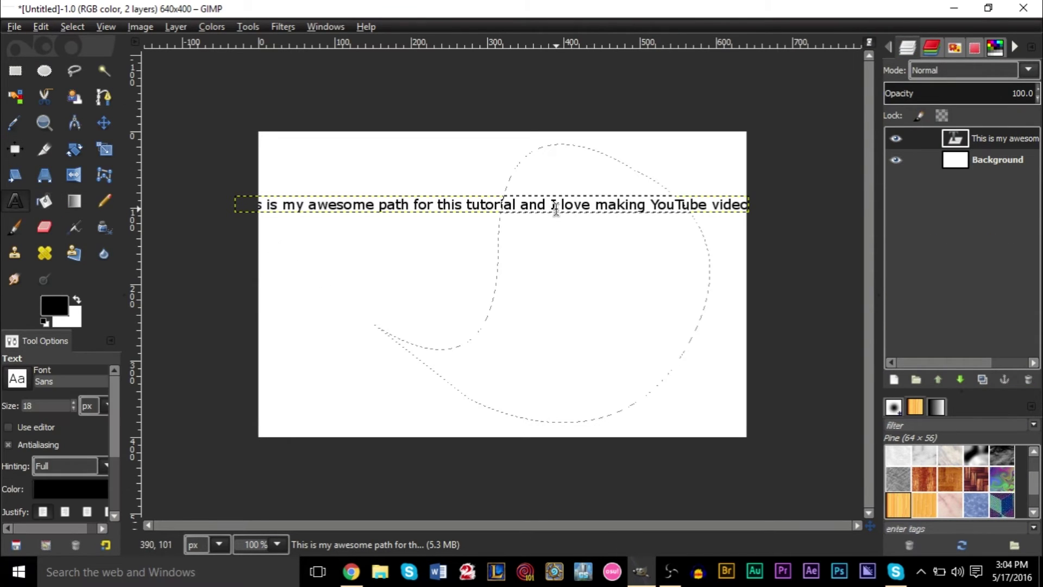
click(552, 210)
right_click(582, 211)
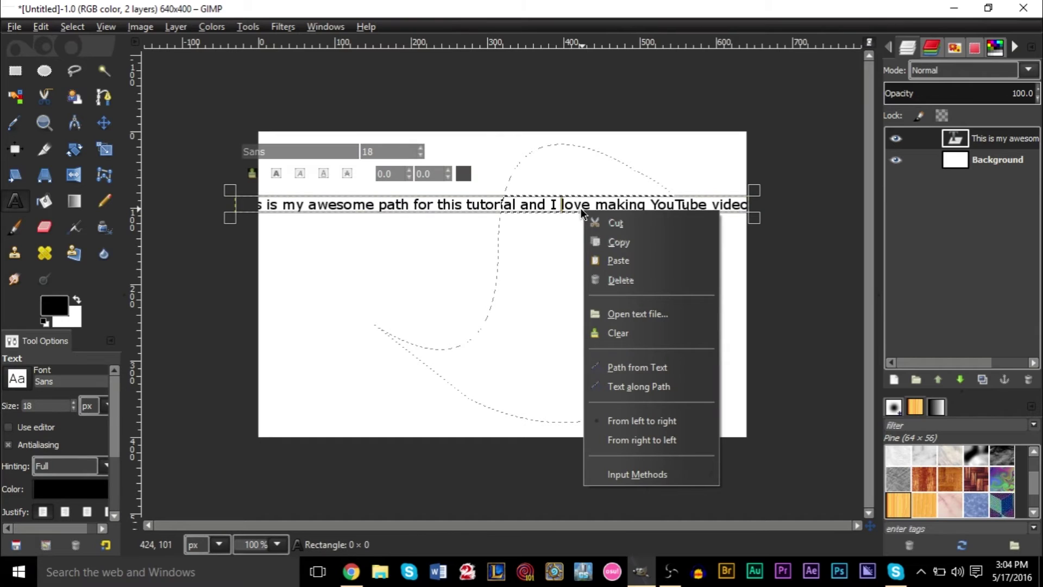
click(671, 384)
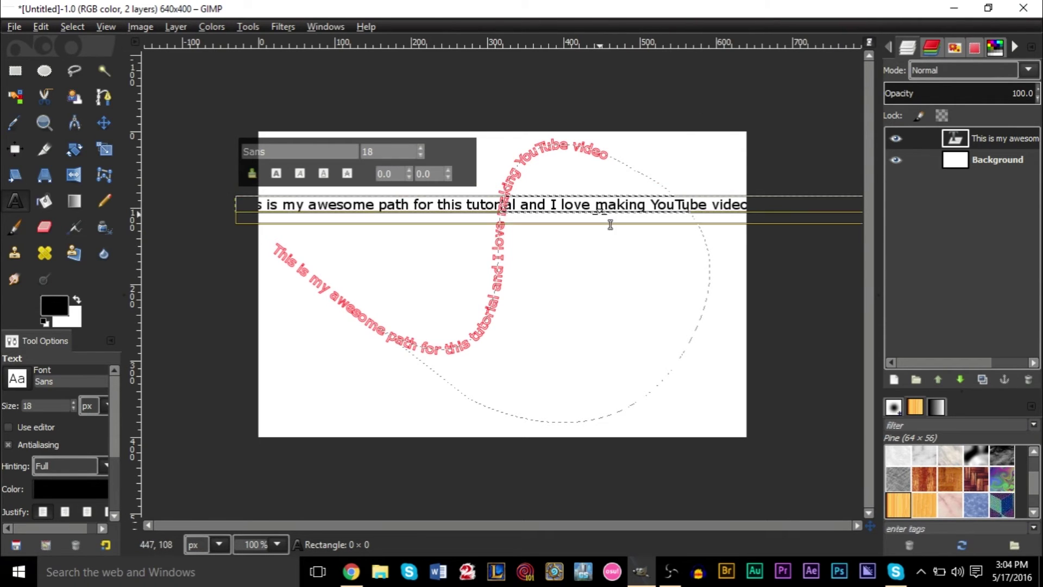
Step: Delete the old text-along-path outline in the Paths list, then go back to Layers
click(1015, 48)
click(1016, 48)
click(1016, 48)
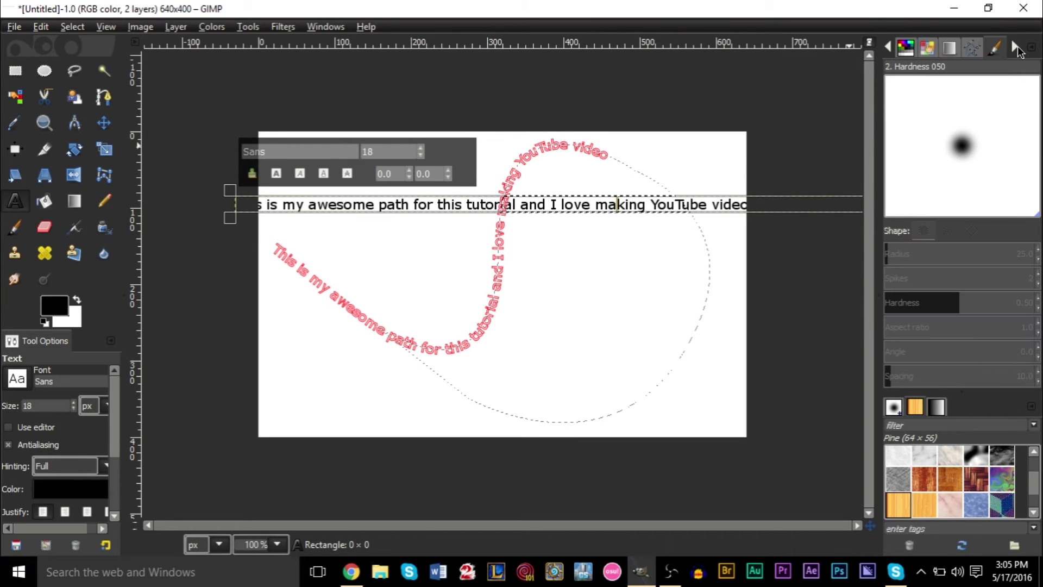
click(888, 48)
click(1031, 379)
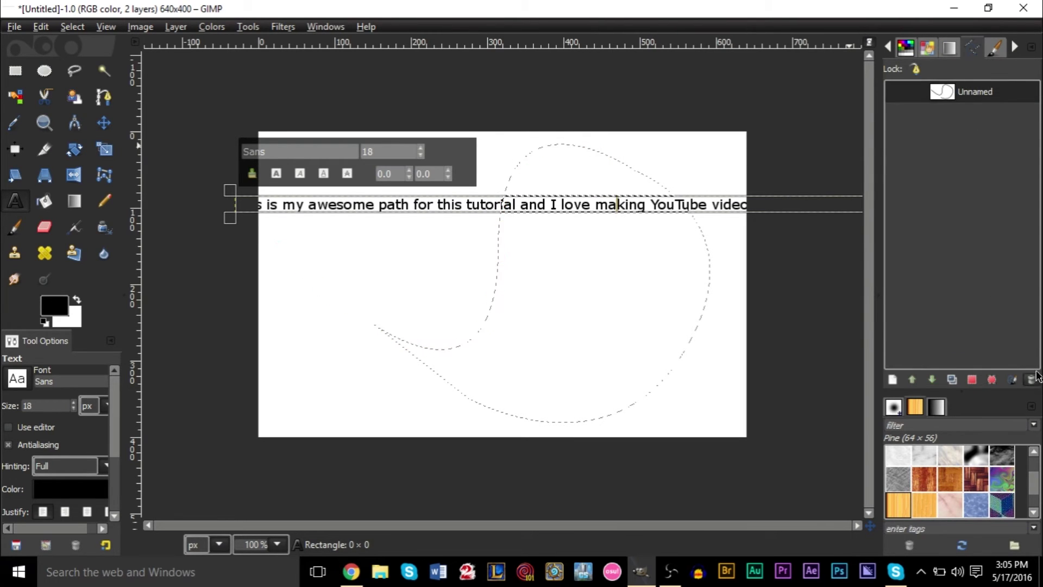
click(890, 46)
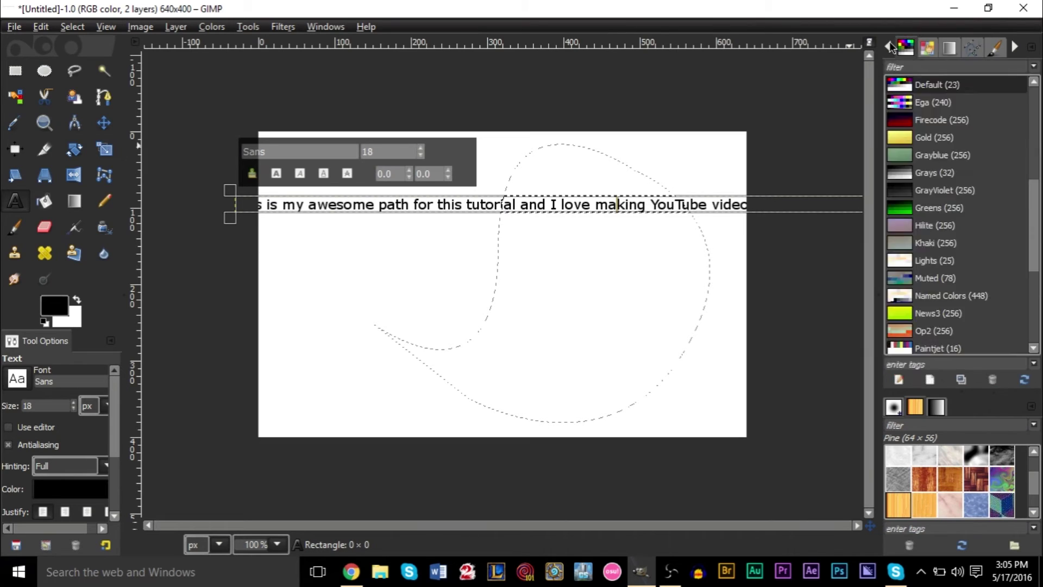
click(890, 47)
click(890, 46)
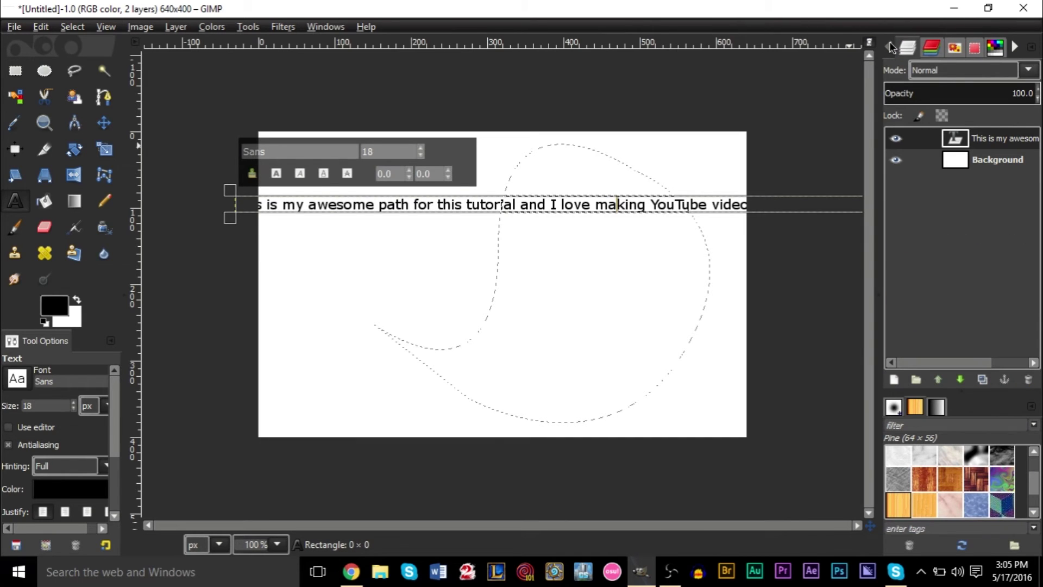
Step: Rerun Text along Path and convert the new curved text path to a selection
right_click(582, 197)
click(660, 376)
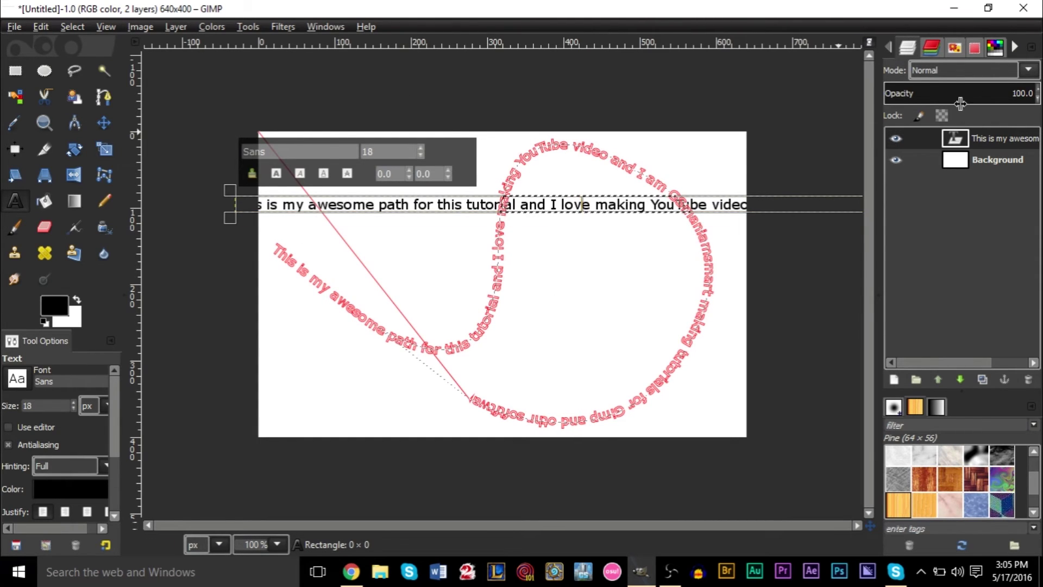
click(1017, 49)
click(1016, 49)
click(1017, 48)
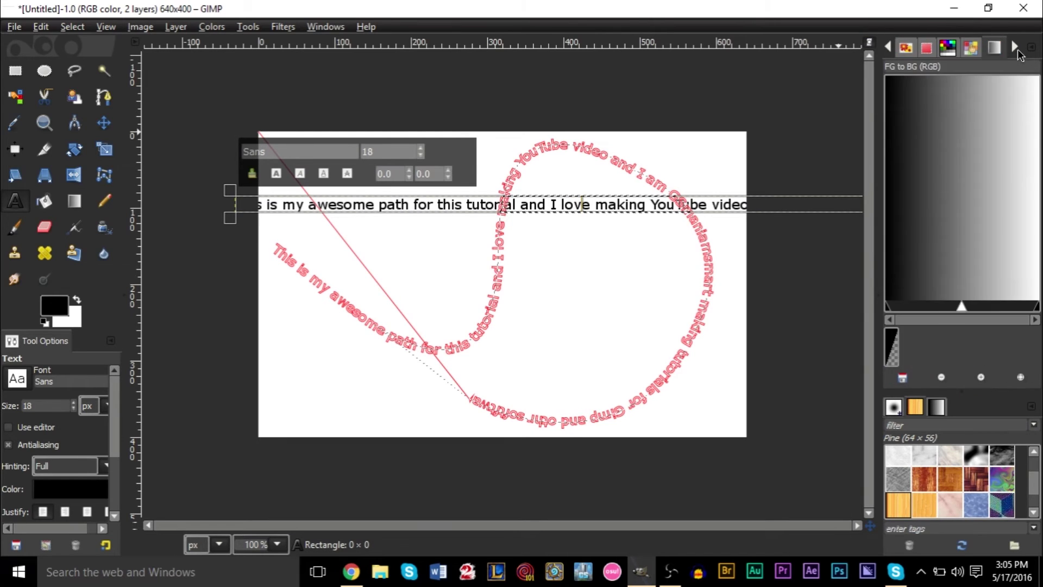
click(1017, 49)
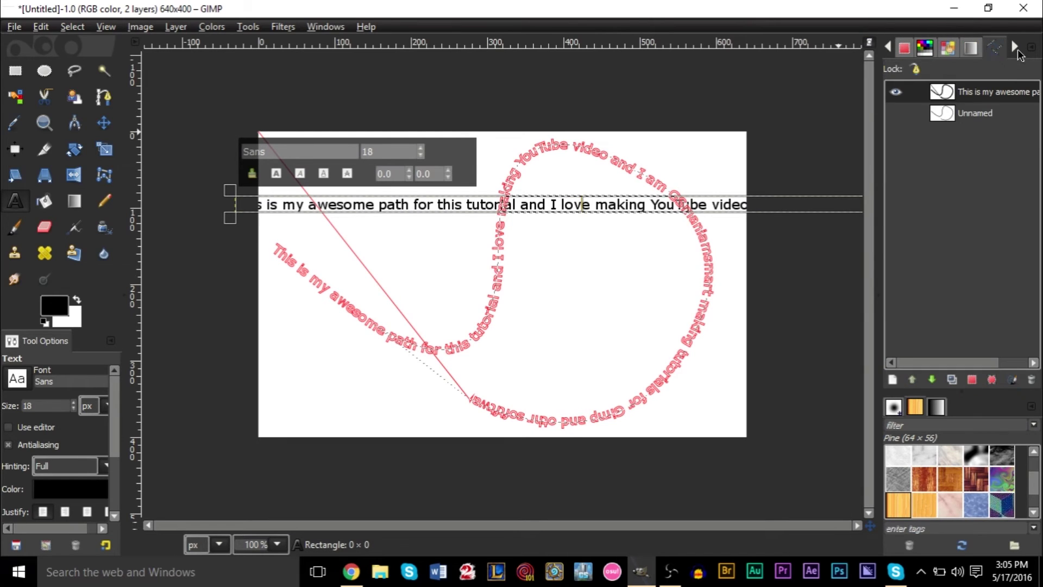
click(971, 381)
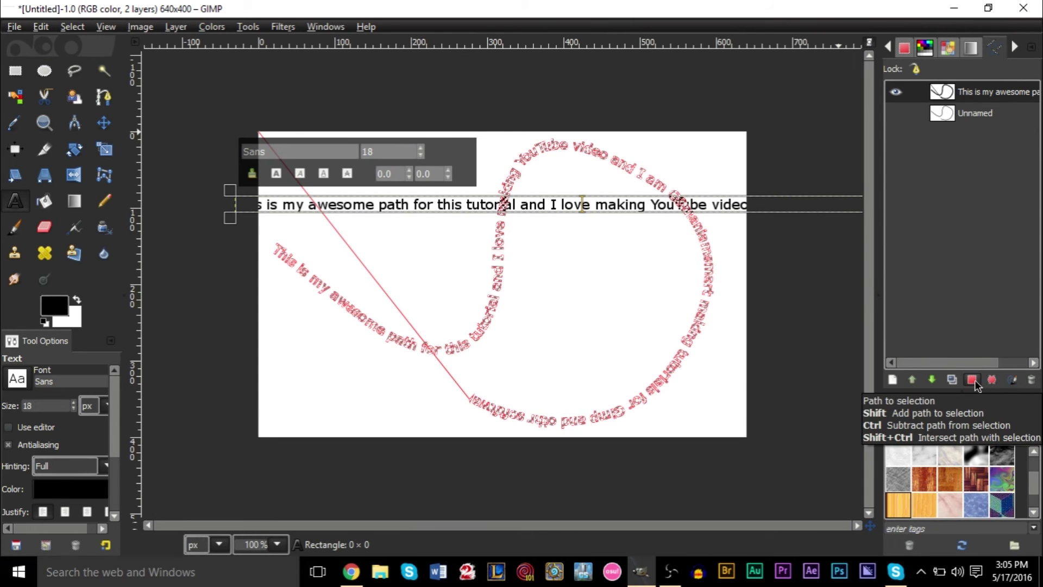
Step: Delete the straight text layer in the Layers list, keeping only the Background
click(889, 49)
click(888, 49)
click(888, 49)
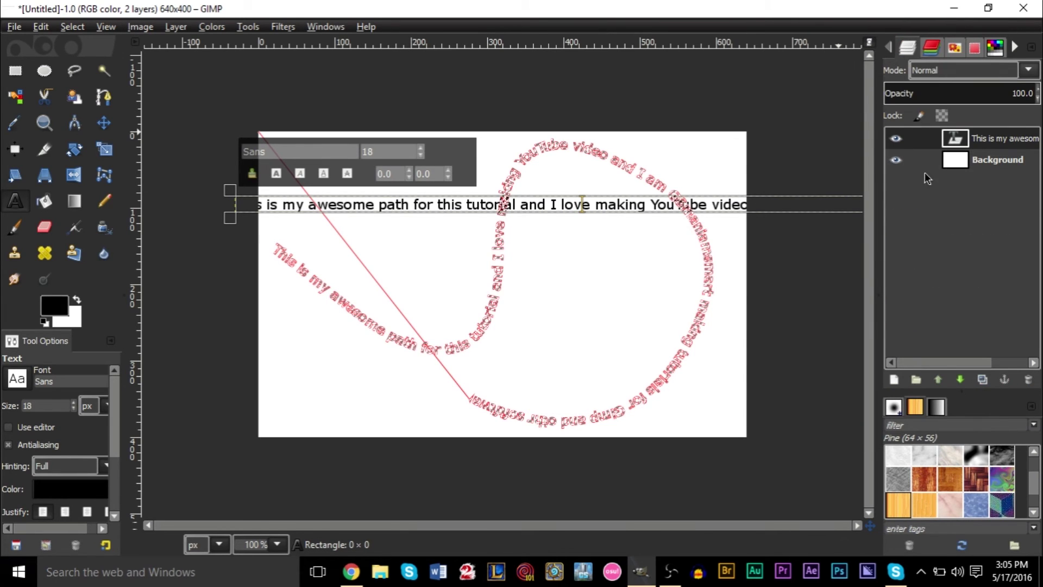
right_click(967, 144)
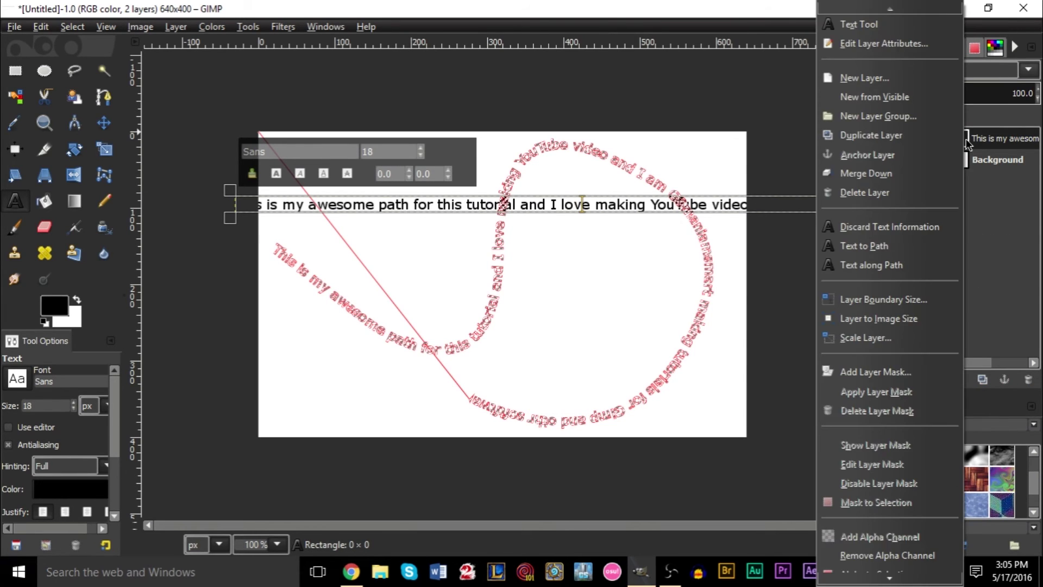
scroll(894, 547, down, 3)
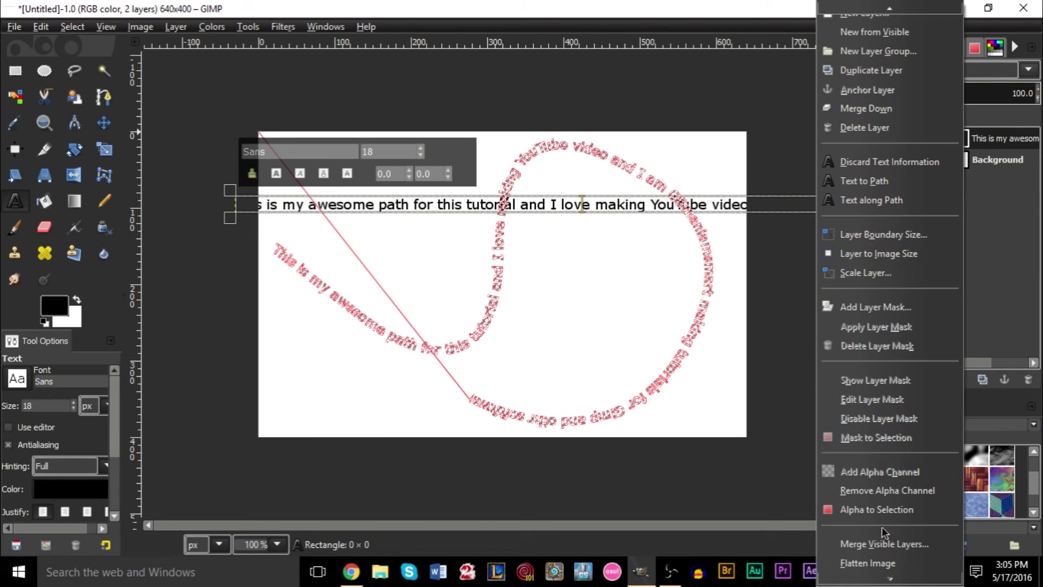
click(1025, 284)
click(1029, 380)
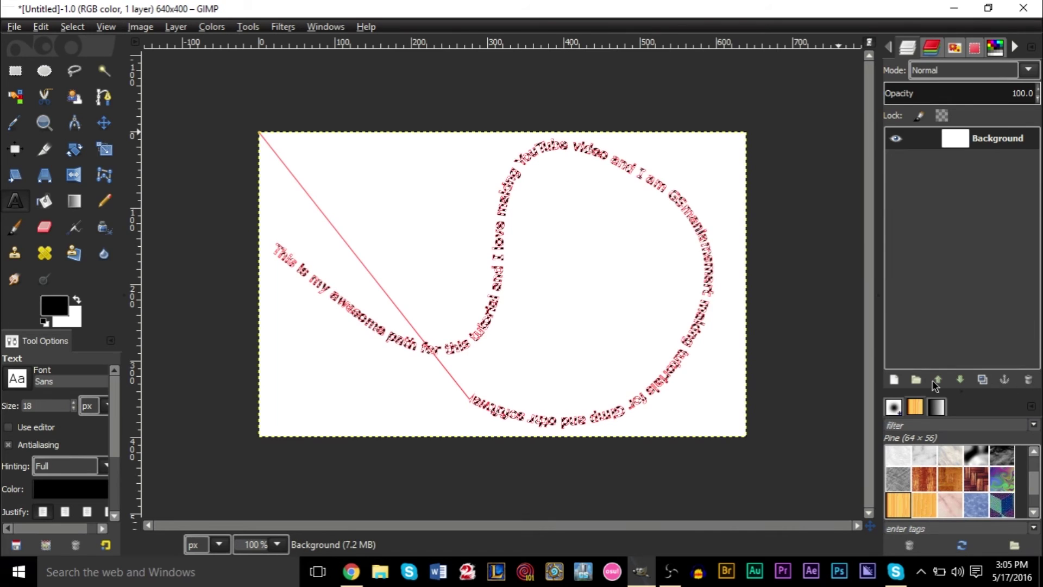
Step: Add a new transparent layer and zoom in on the curved text
click(894, 379)
click(233, 354)
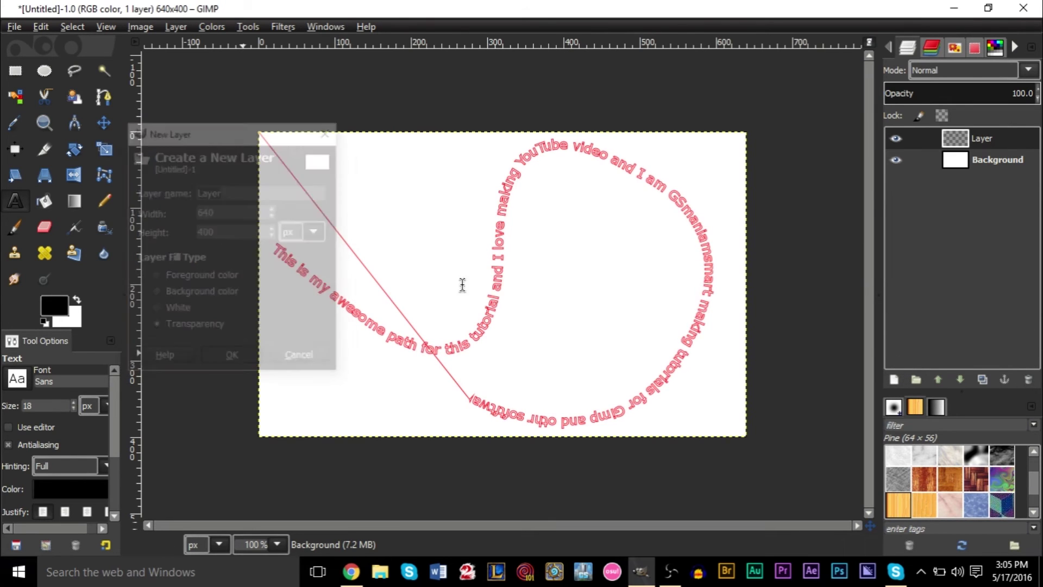
key(shift+v)
ctrl+scroll(461, 296, up, 4)
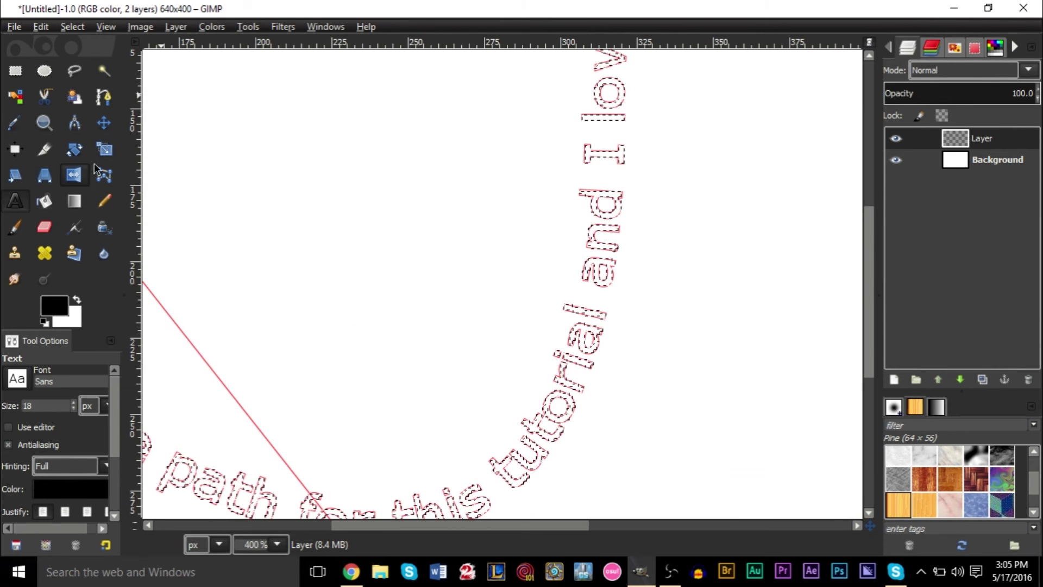
Step: Set the foreground to dark blue and bucket-fill the curved text selection
click(46, 201)
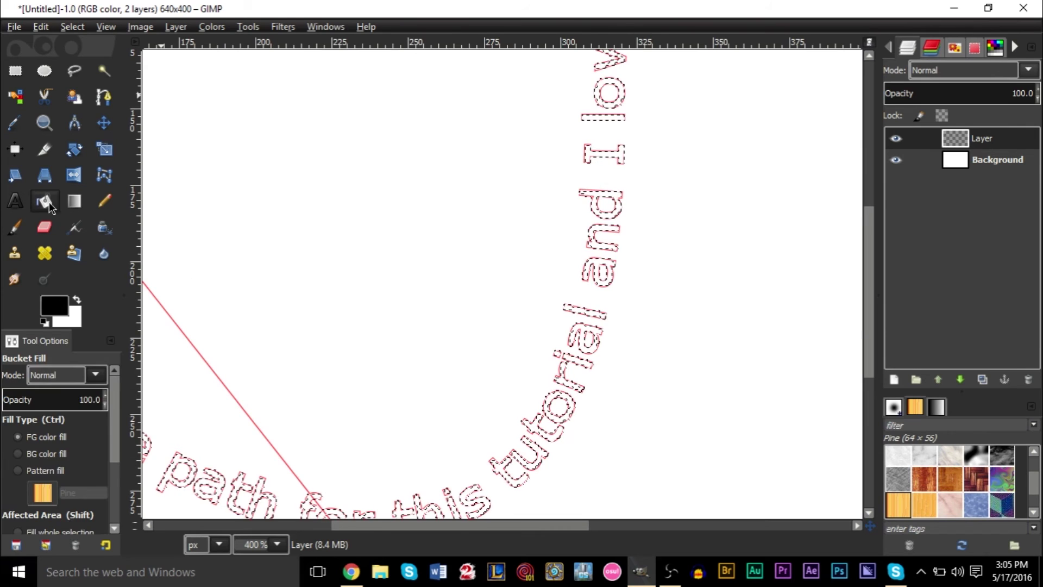
click(54, 306)
click(348, 310)
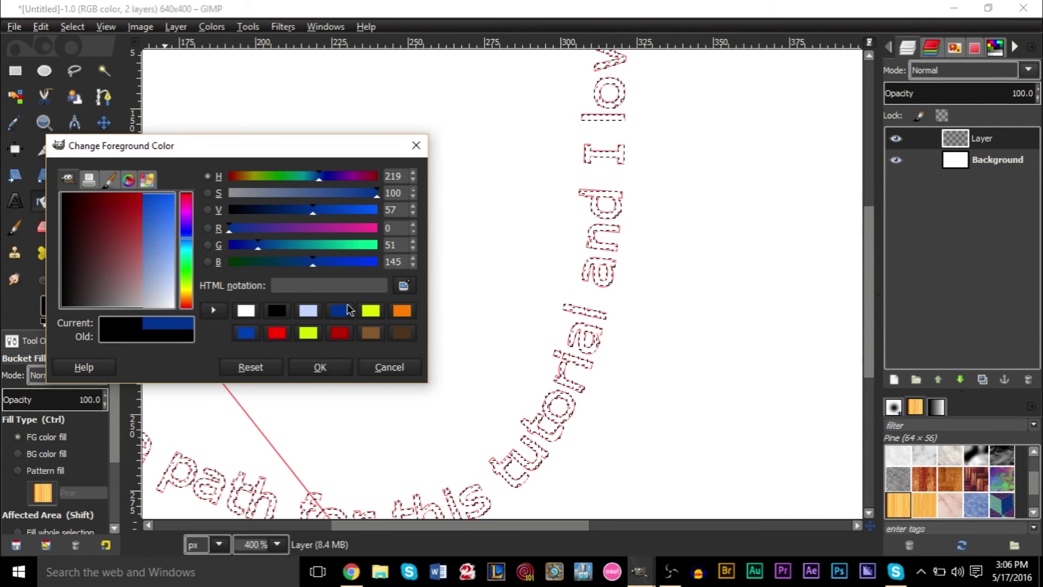
click(326, 372)
shift+click(537, 454)
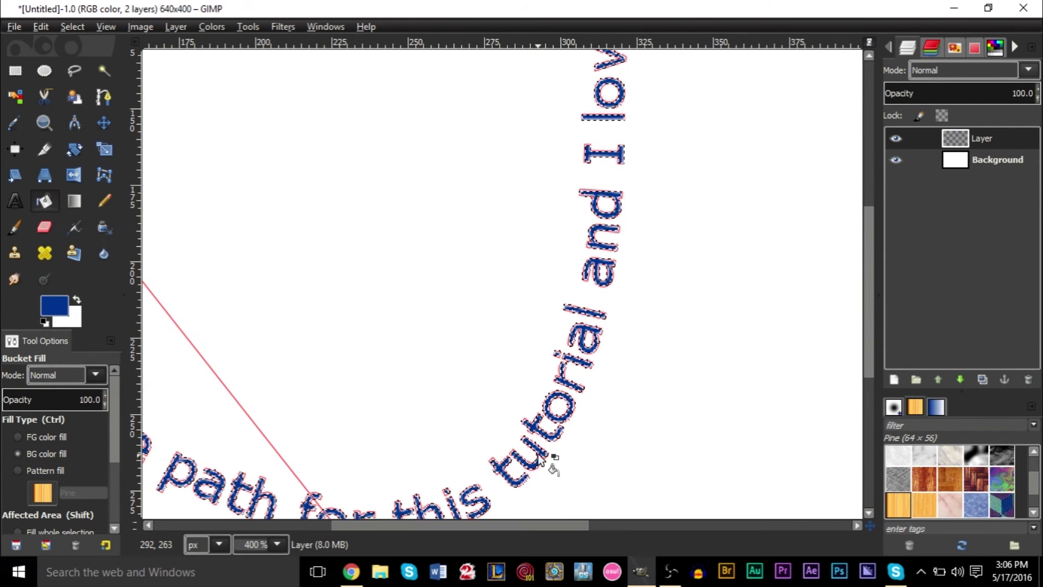
scroll(540, 430, down, 4)
Step: Deselect all, activate the new transparent layer, and fill the curved text dark blue again
click(48, 27)
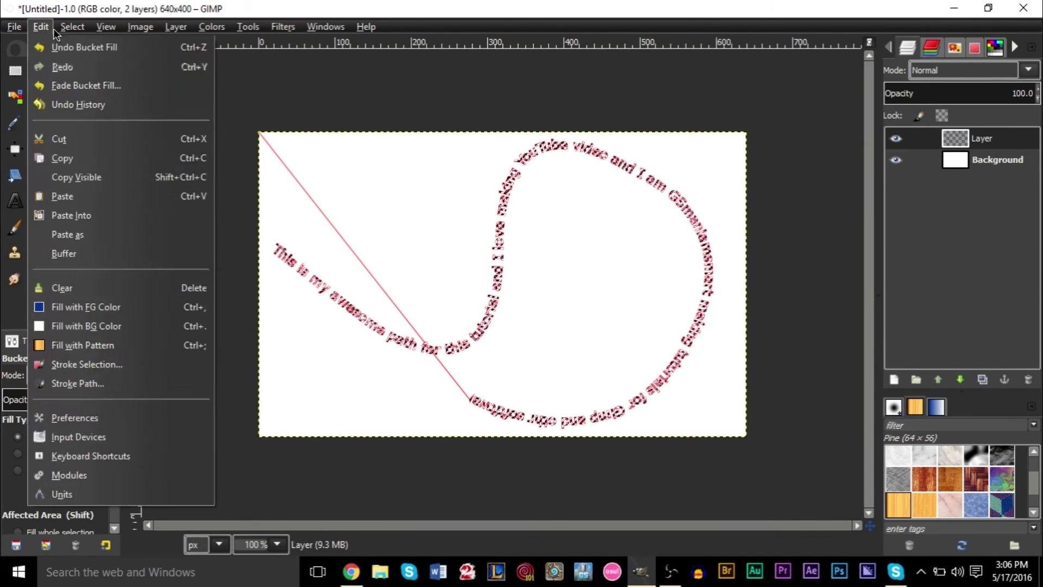
click(81, 70)
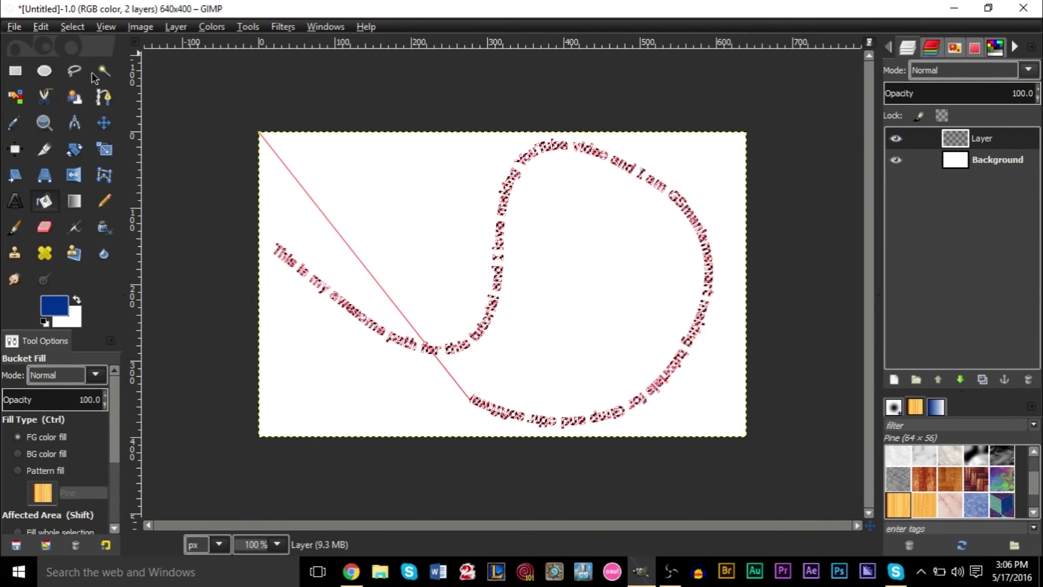
click(976, 168)
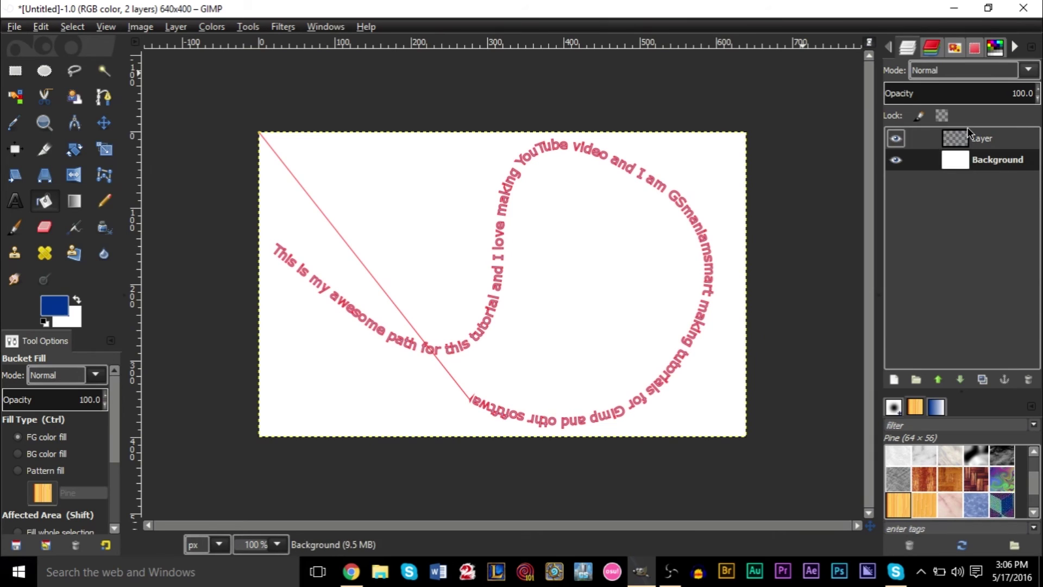
click(968, 136)
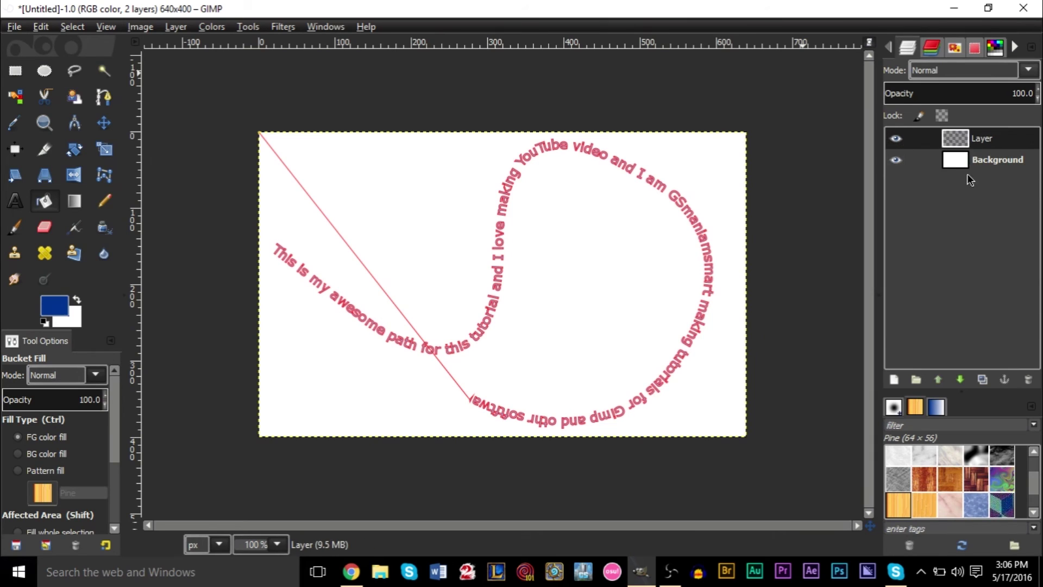
click(1015, 48)
click(1014, 48)
click(1015, 48)
click(1015, 48)
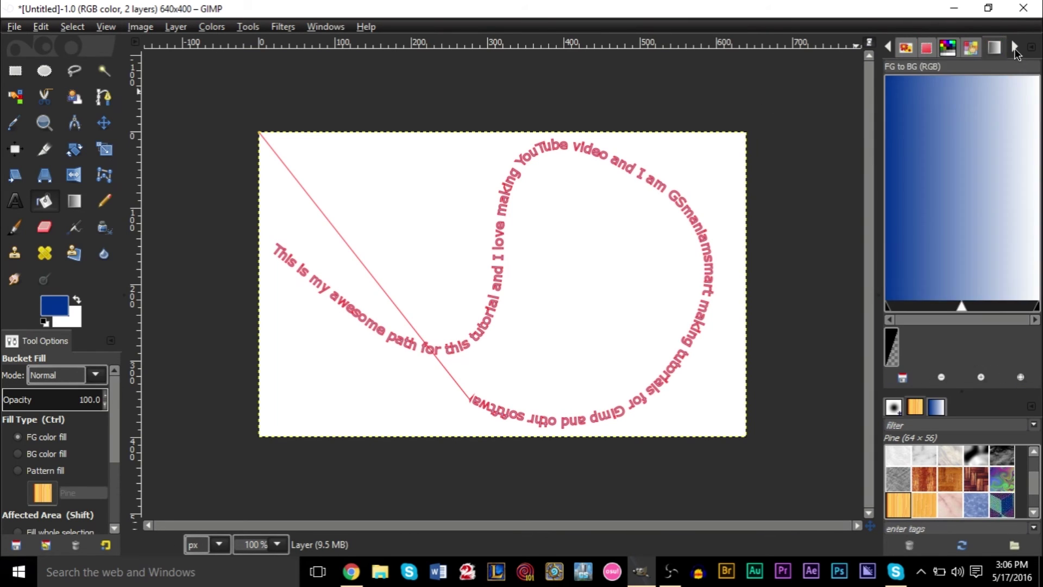
click(1015, 48)
click(342, 318)
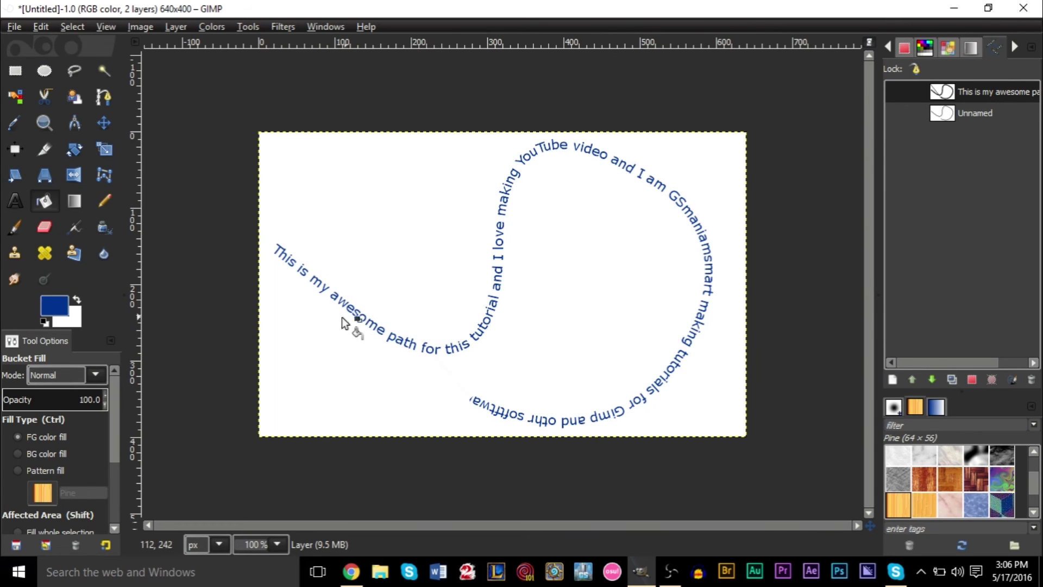
scroll(276, 297, up, 3)
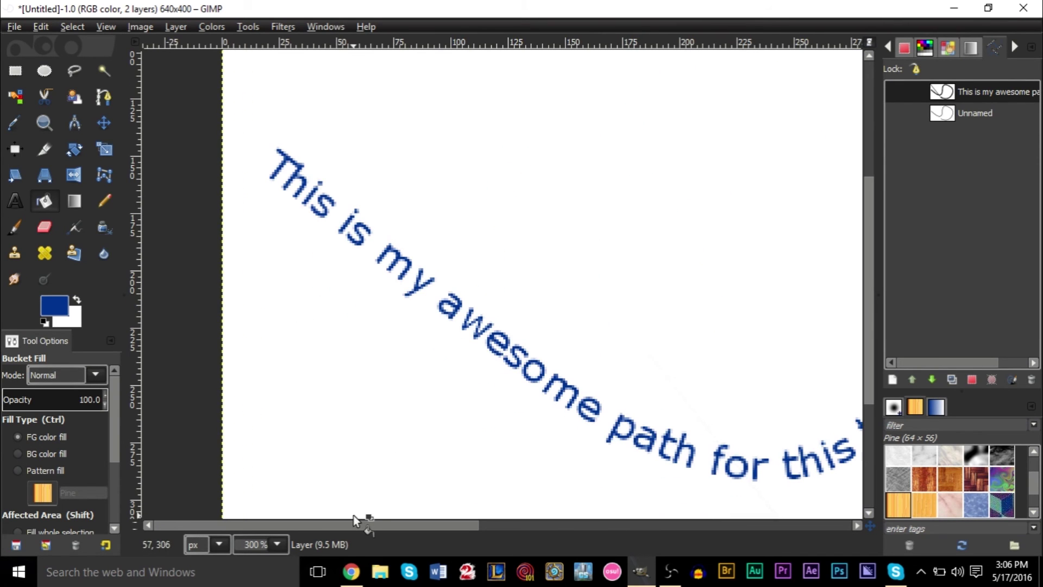
drag(381, 524, 474, 543)
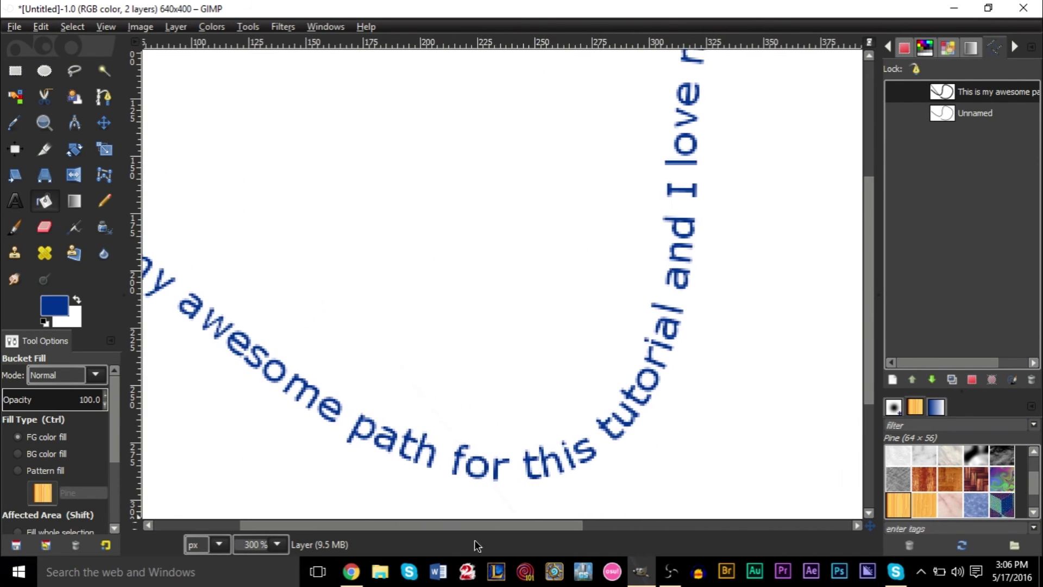
scroll(634, 377, down, 2)
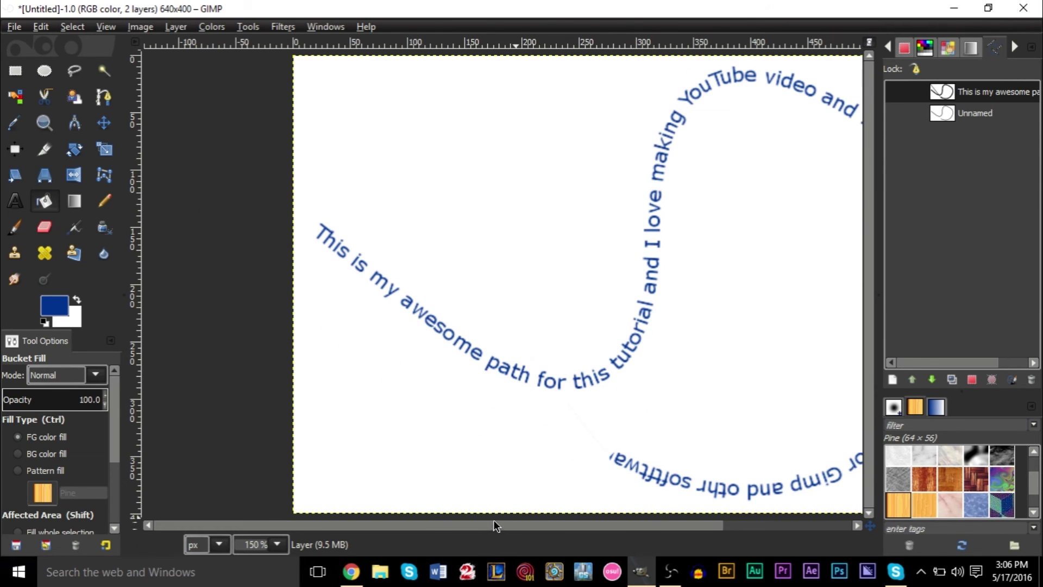
drag(536, 529, 563, 538)
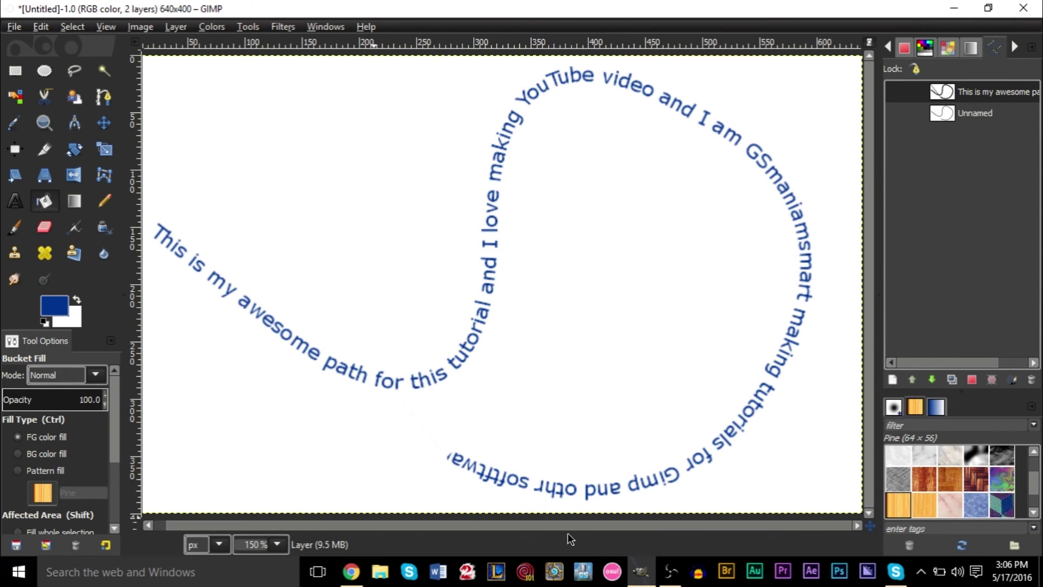
ctrl+scroll(494, 379, down, 1)
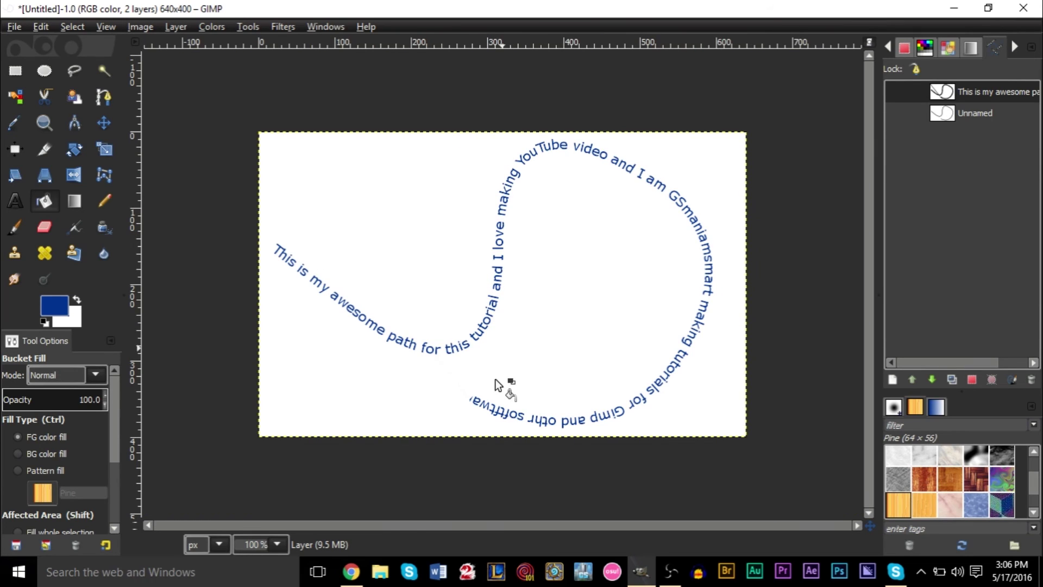